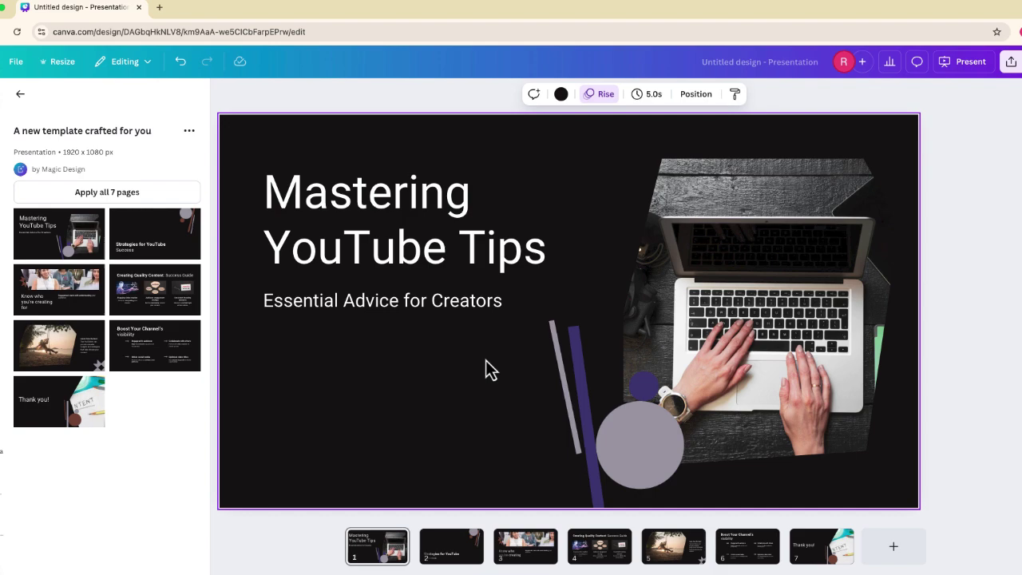
# Step: Go to the Know who you're creating for slide and snap its Engagement text to the centre guide
pyautogui.click(454, 559)
pyautogui.click(528, 558)
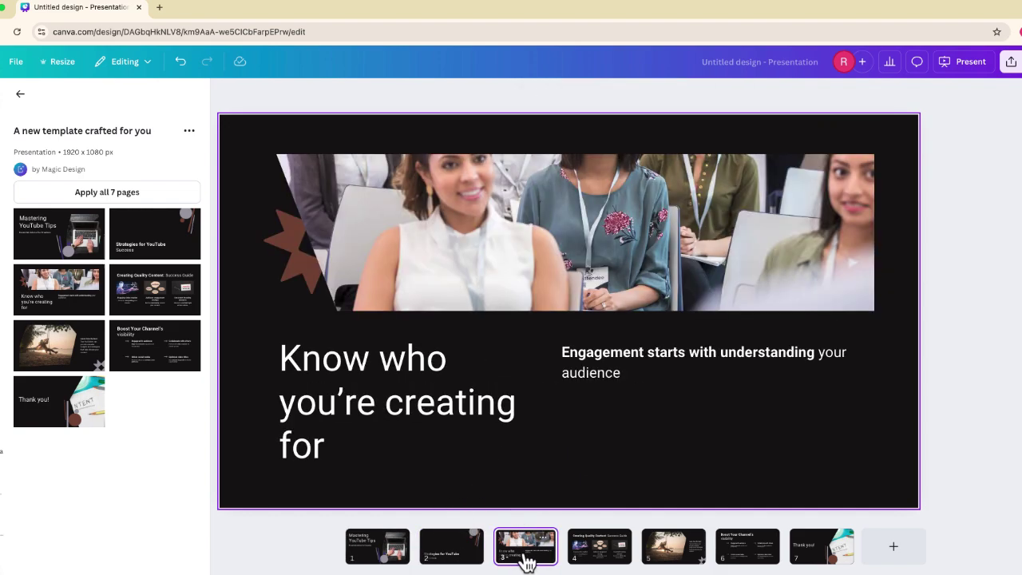
pyautogui.click(442, 553)
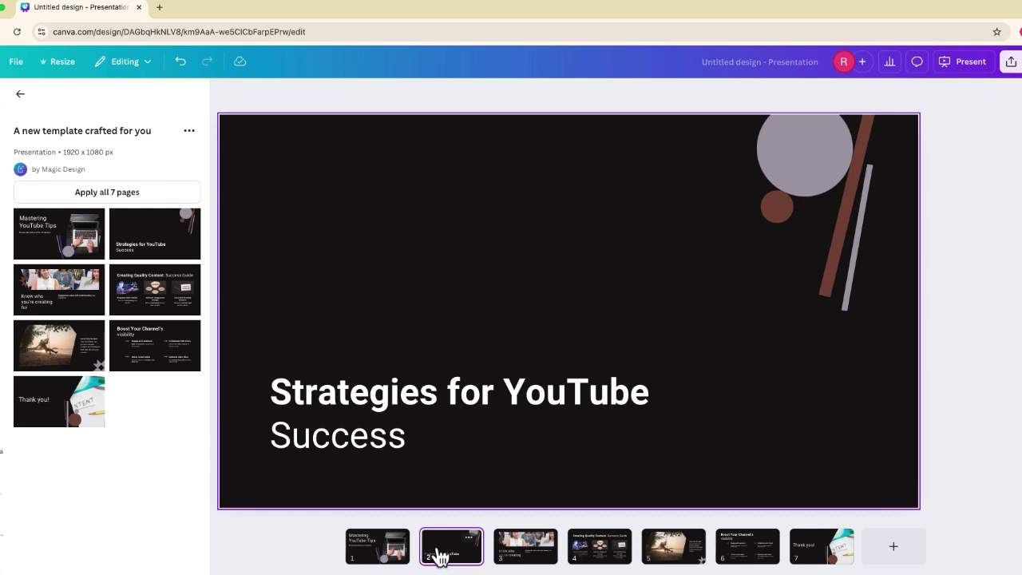
pyautogui.click(523, 555)
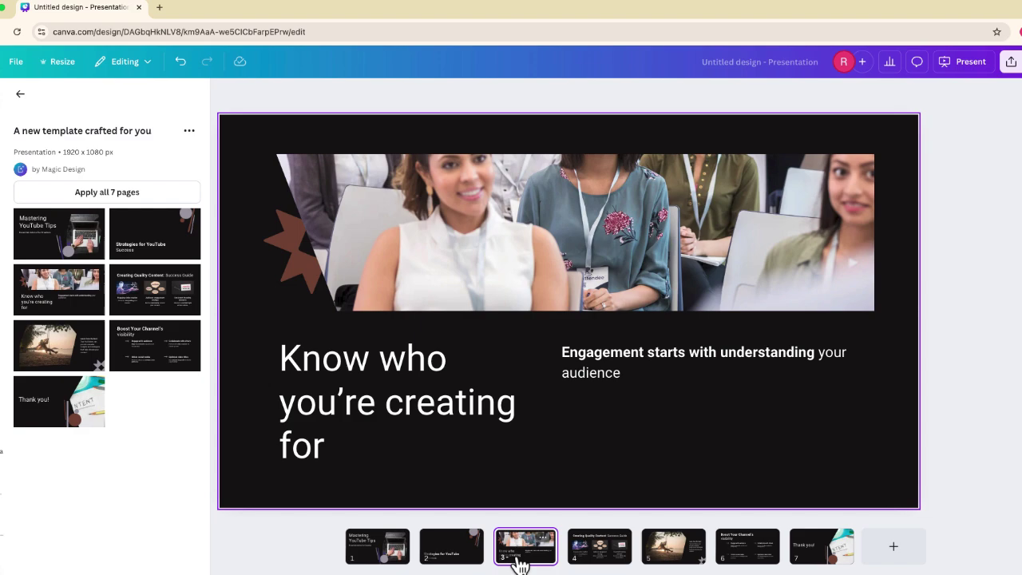
pyautogui.click(599, 370)
pyautogui.moveTo(599, 370); pyautogui.dragTo(596, 361)
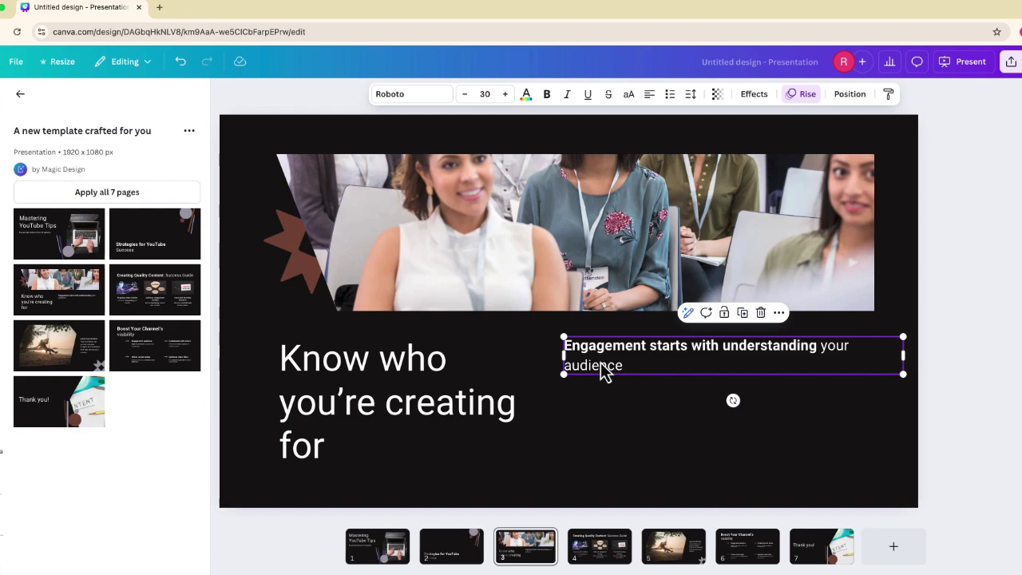
# Step: Apply Magic Write's Rewrite to slide 3's Engagement sentence and replace it with the reworded version
pyautogui.click(612, 397)
pyautogui.click(627, 370)
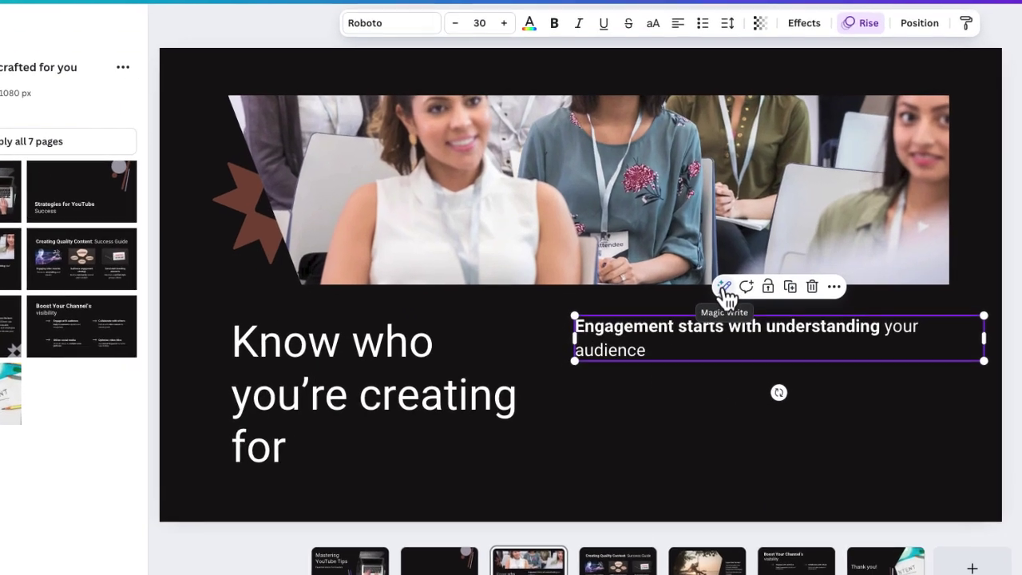
pyautogui.click(728, 286)
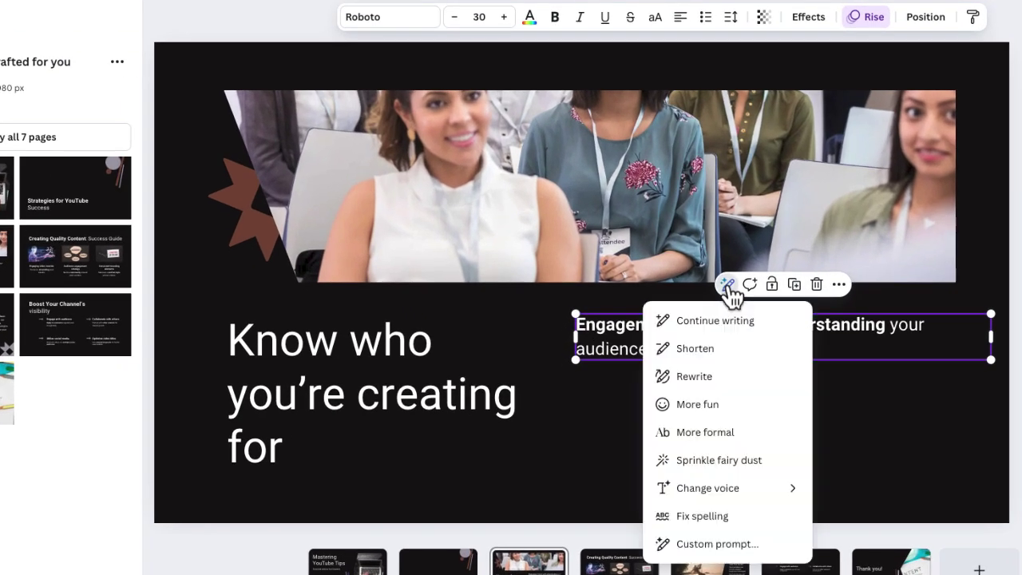
pyautogui.click(712, 382)
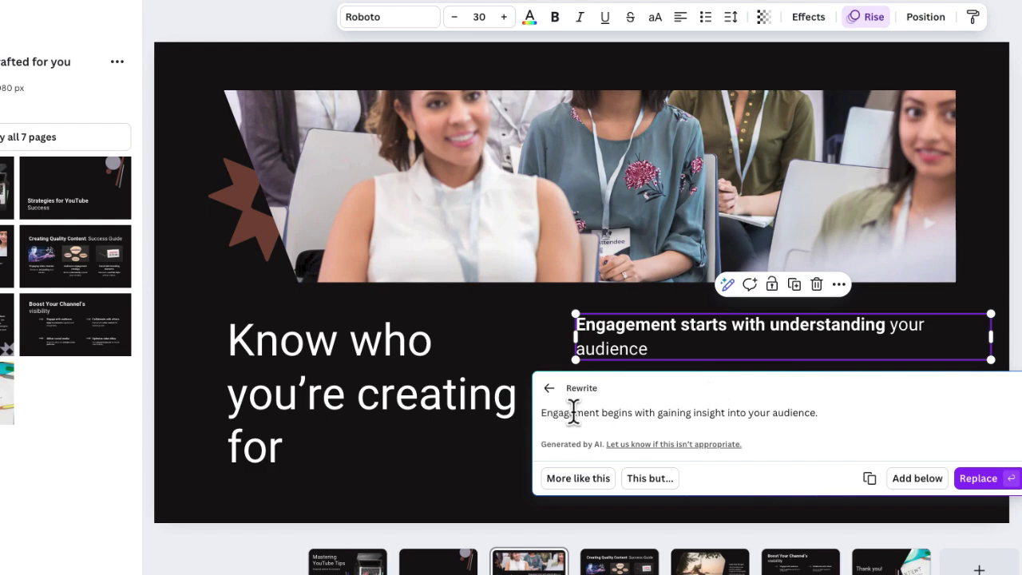
pyautogui.click(979, 479)
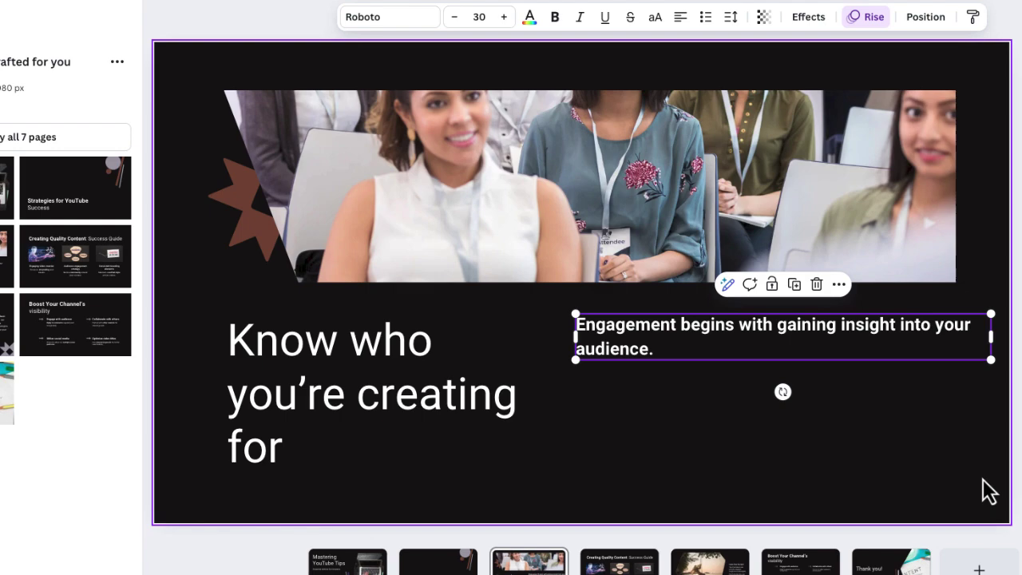
# Step: Replace the subtext with Magic Write's continued paragraph on audience preferences and move it higher
pyautogui.click(728, 285)
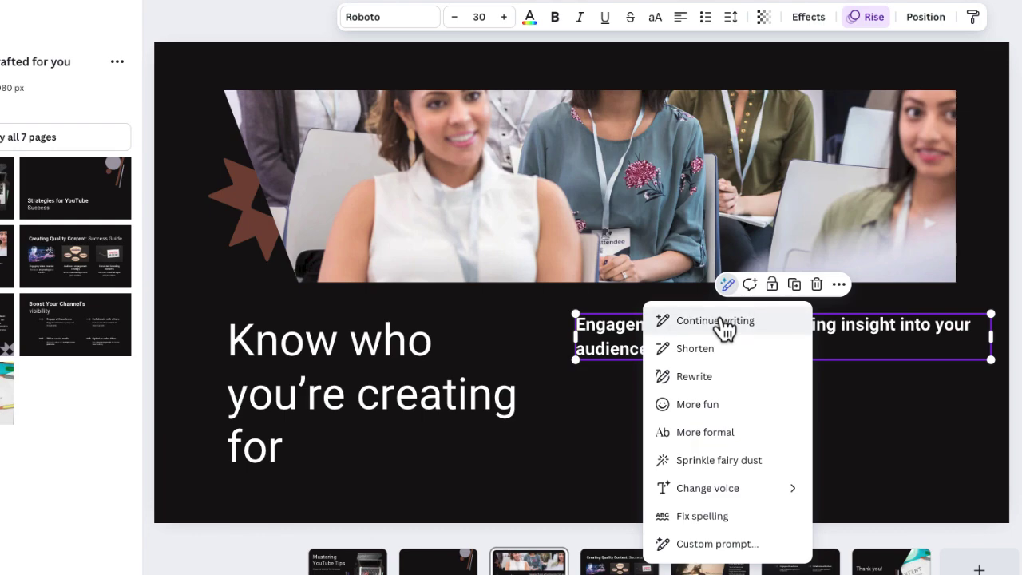
pyautogui.click(721, 322)
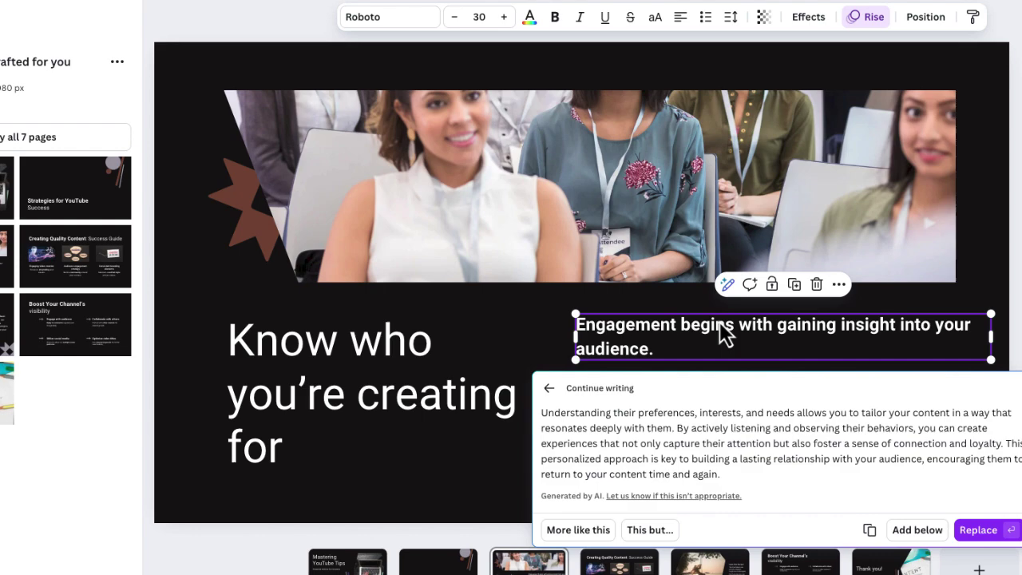
pyautogui.click(984, 532)
pyautogui.moveTo(775, 450); pyautogui.dragTo(770, 392)
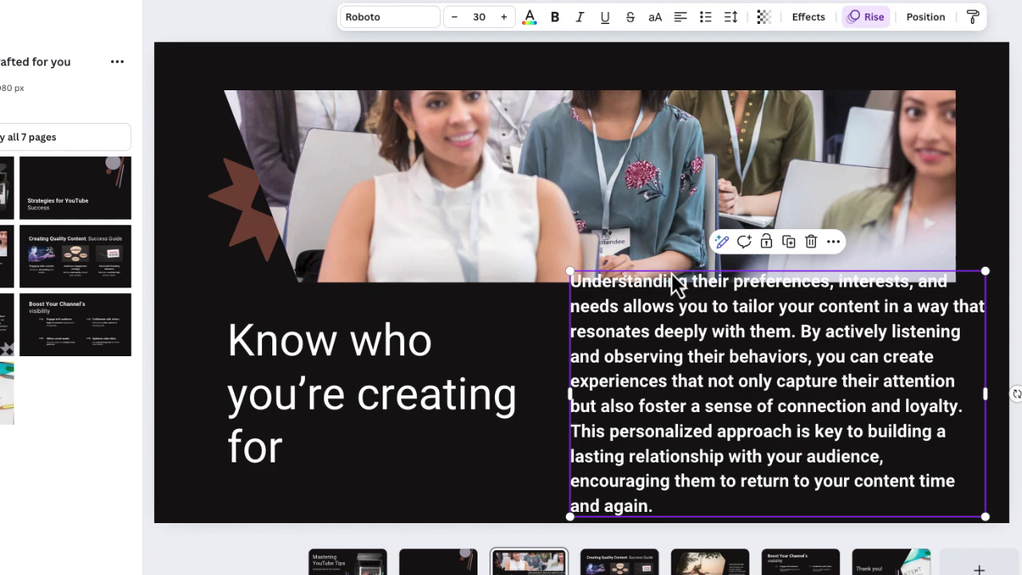
# Step: Shrink the group photo toward the upper left and move the paragraph up beside it
pyautogui.click(584, 235)
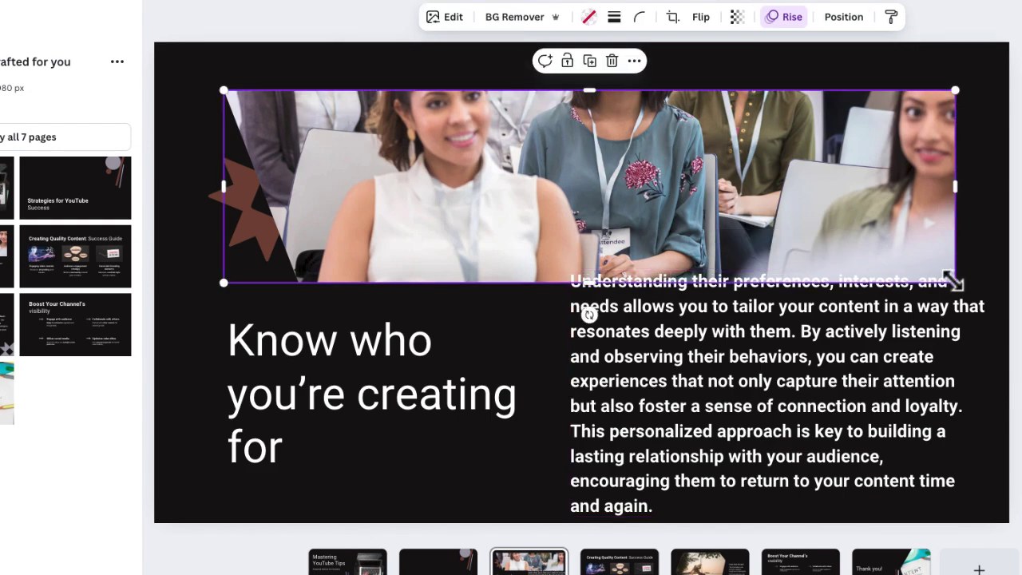
pyautogui.moveTo(956, 282); pyautogui.dragTo(744, 242)
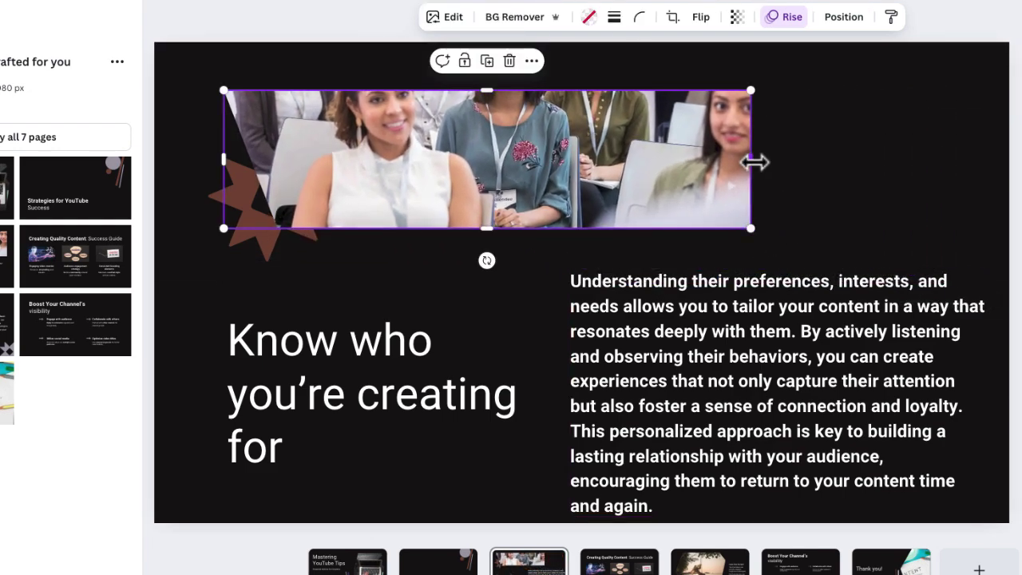
pyautogui.moveTo(754, 162); pyautogui.dragTo(493, 183)
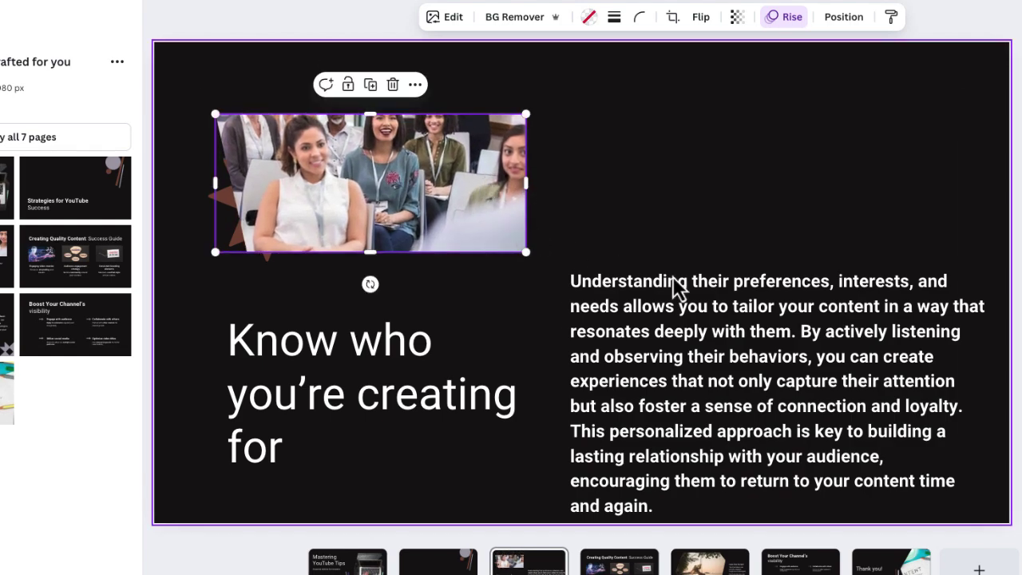
pyautogui.moveTo(675, 290); pyautogui.dragTo(693, 169)
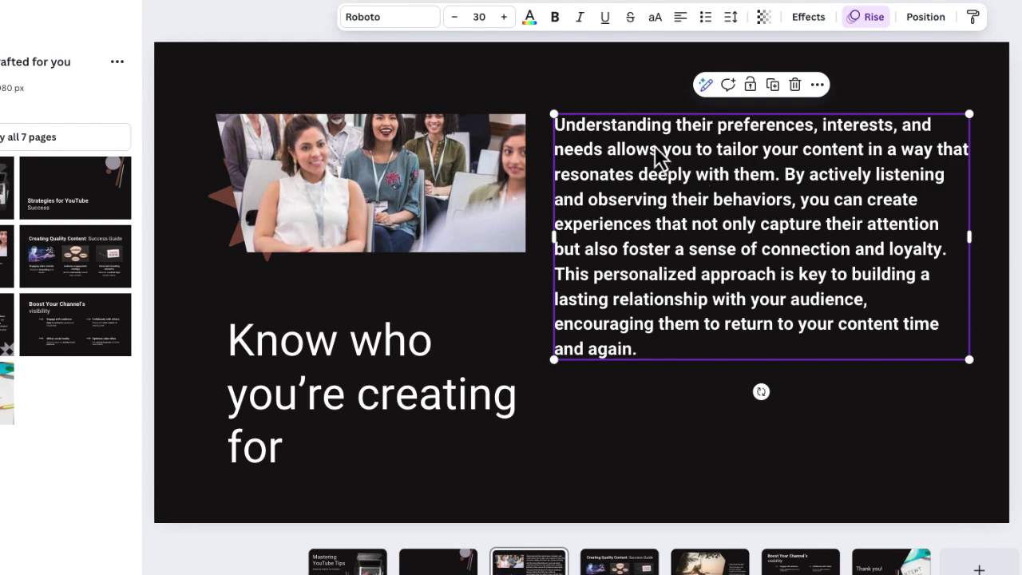
# Step: Generate two three-bullet summaries via a Magic Write custom prompt, returning to the first version
pyautogui.click(705, 86)
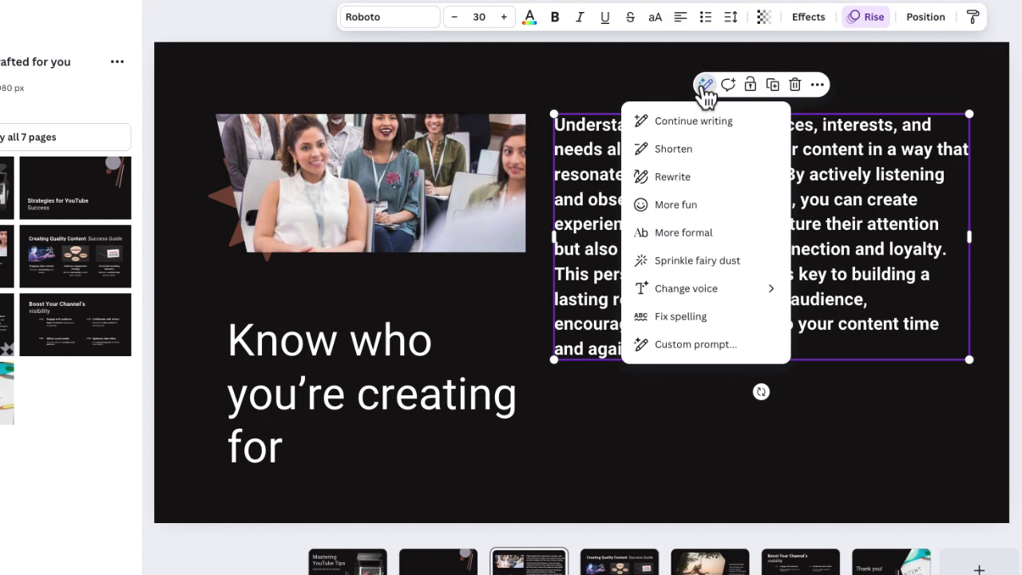
pyautogui.click(717, 351)
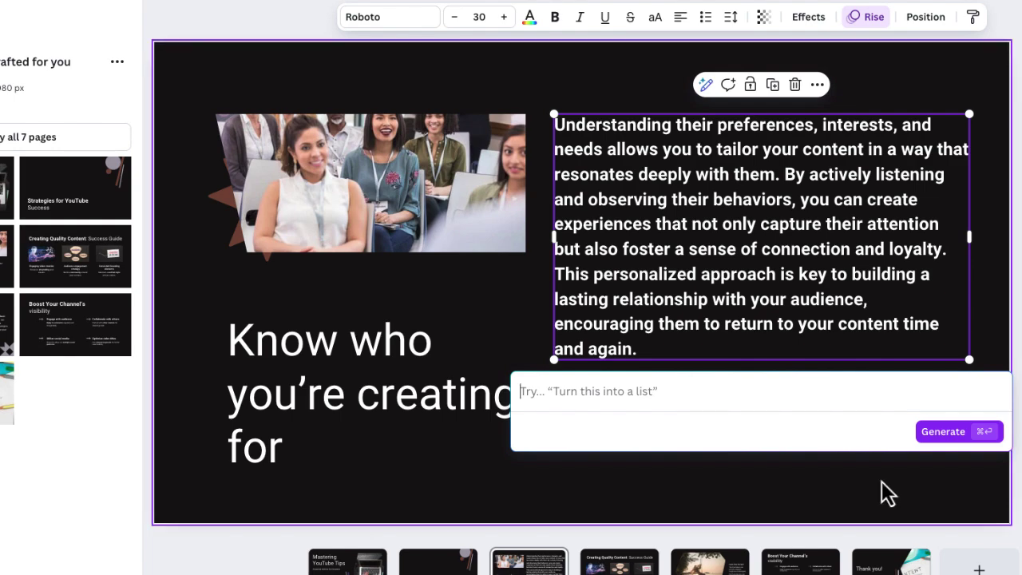
pyautogui.write('Turn this into 3 concise bullet points')
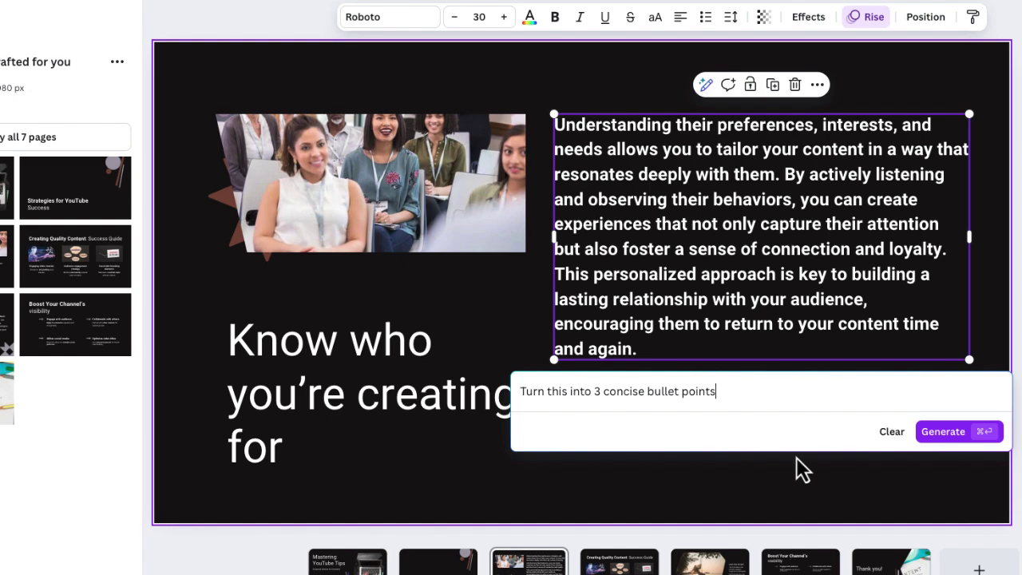
pyautogui.click(946, 432)
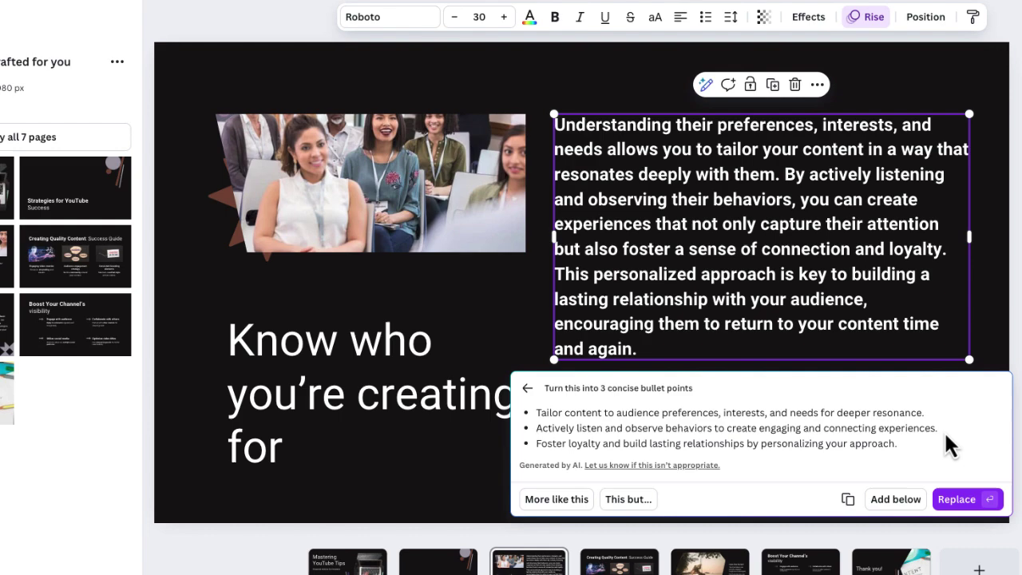
pyautogui.click(559, 501)
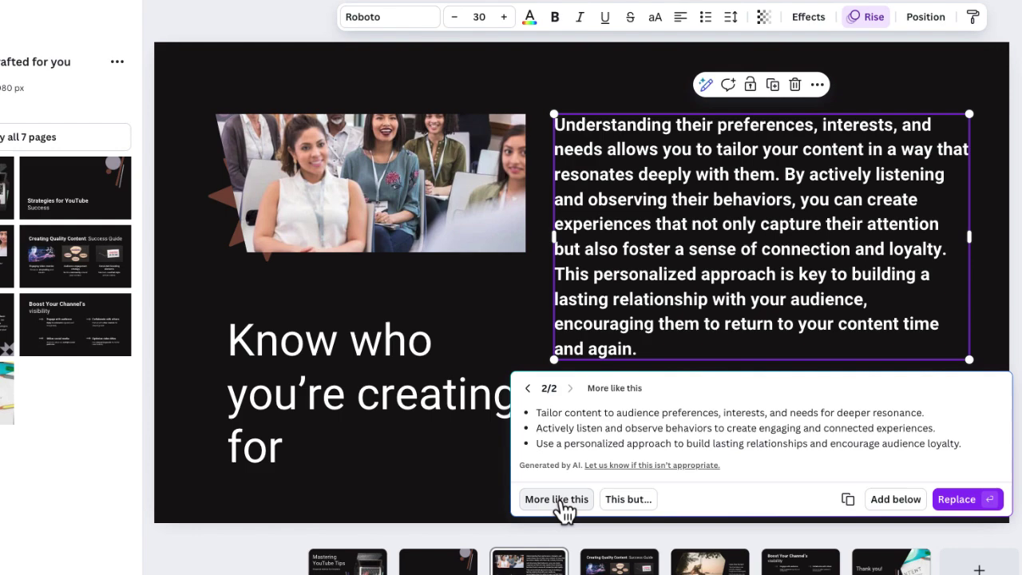
pyautogui.click(528, 389)
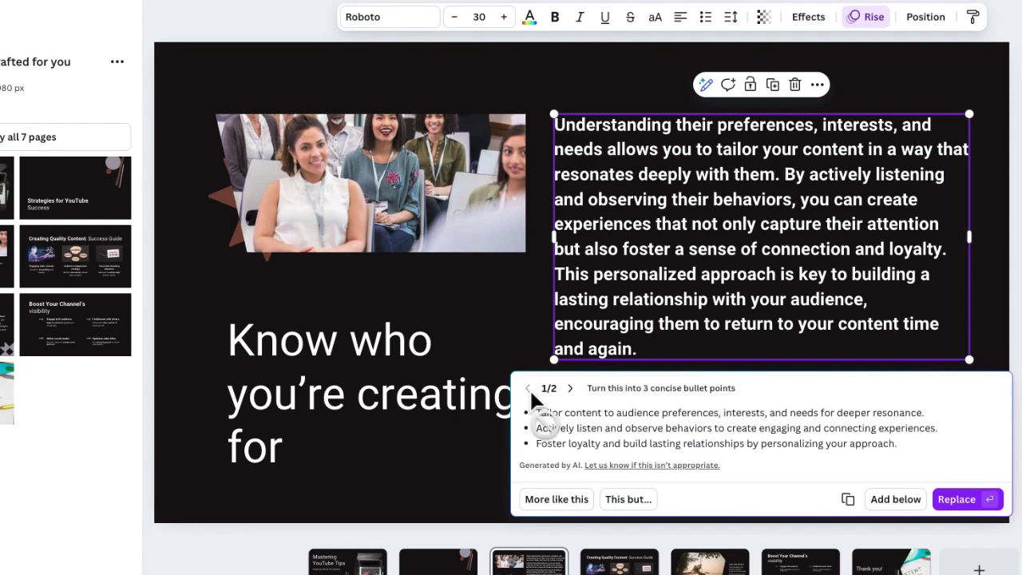
# Step: Replace the paragraph with the bullets, move the list down, and make Foster loyalty a third bullet
pyautogui.click(957, 498)
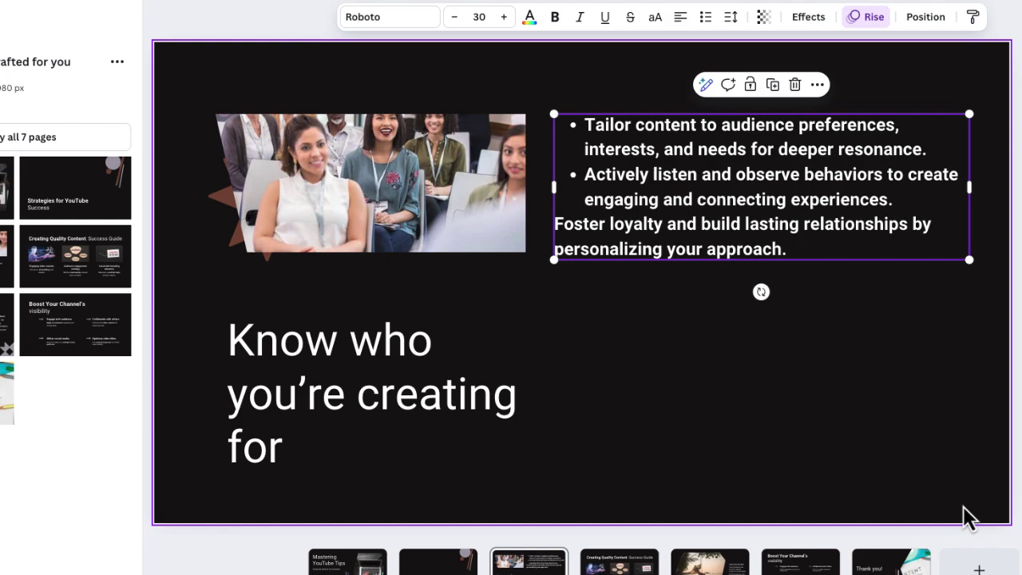
pyautogui.moveTo(658, 251); pyautogui.dragTo(650, 409)
pyautogui.doubleClick(705, 385)
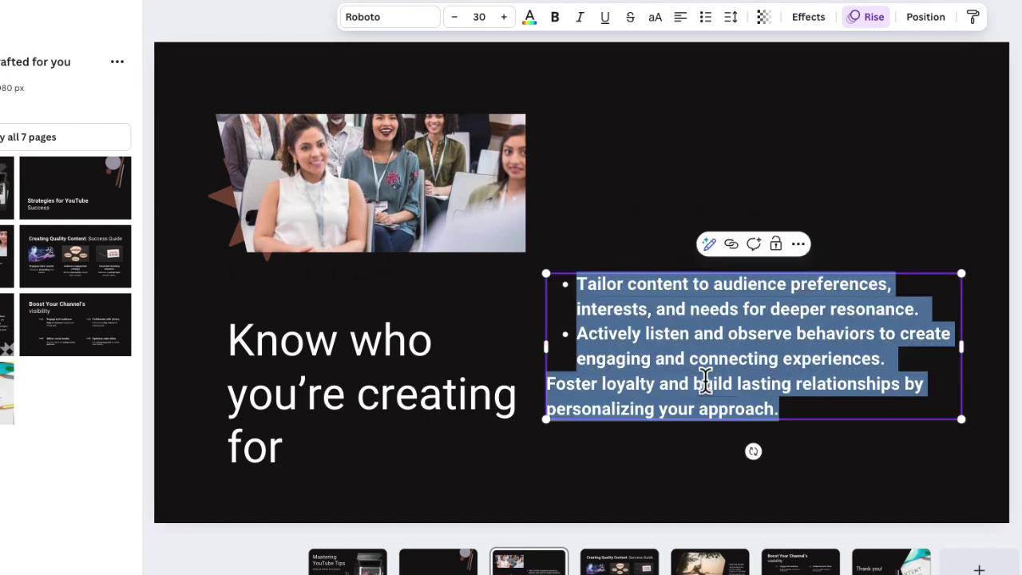
pyautogui.click(772, 406)
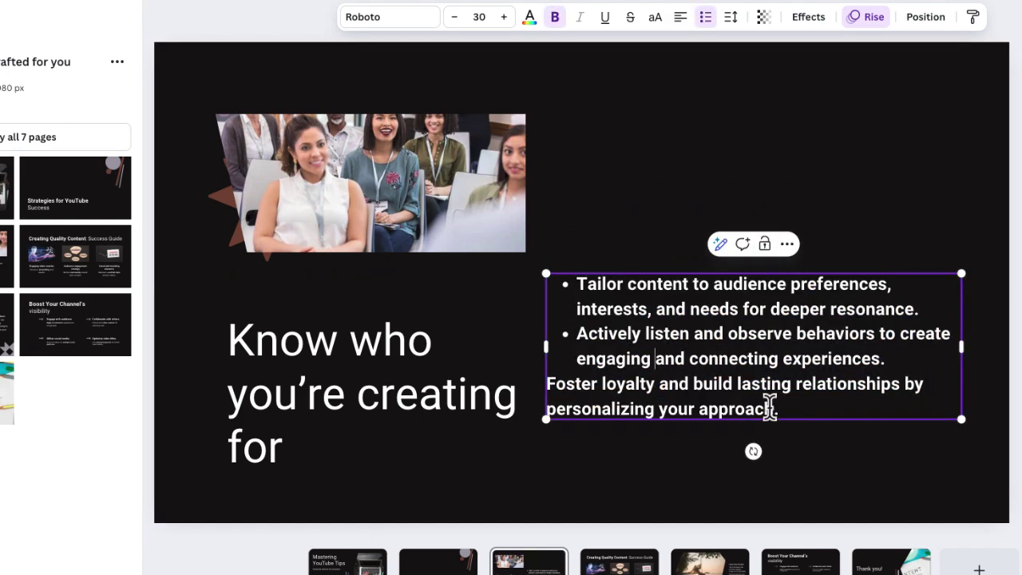
pyautogui.click(548, 384)
pyautogui.press('BackSpace')
pyautogui.press('Return')
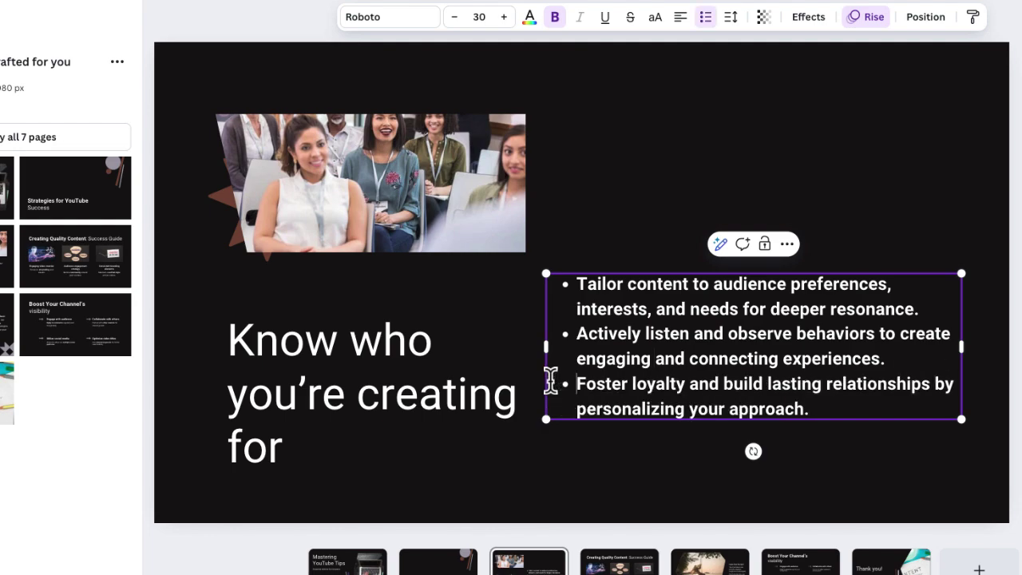
# Step: Widen the audience photo and shift it right, then enlarge the bullet list
pyautogui.click(521, 192)
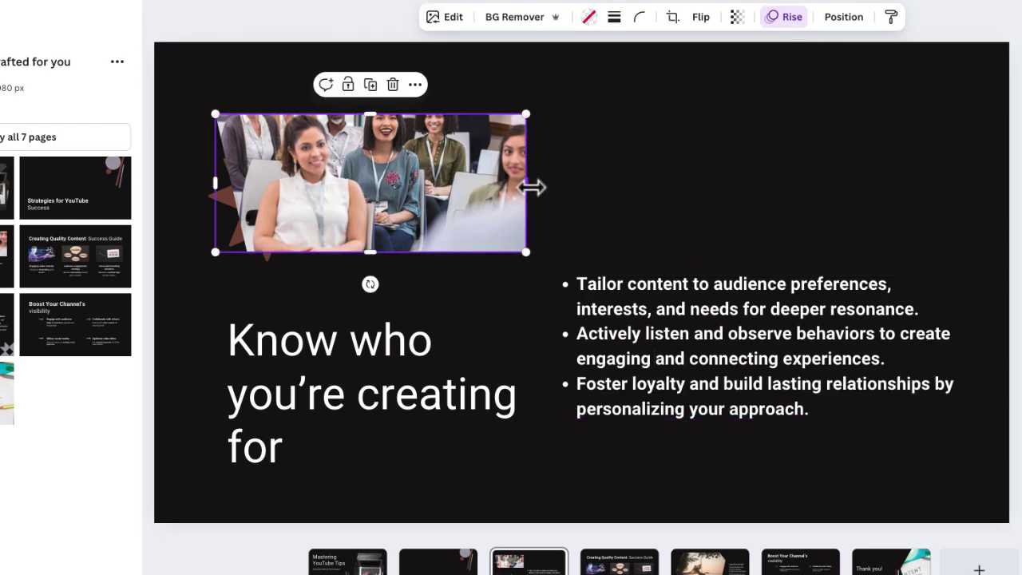
pyautogui.moveTo(532, 187); pyautogui.dragTo(728, 196)
pyautogui.moveTo(684, 196); pyautogui.dragTo(762, 195)
pyautogui.click(782, 285)
pyautogui.moveTo(545, 421); pyautogui.dragTo(507, 457)
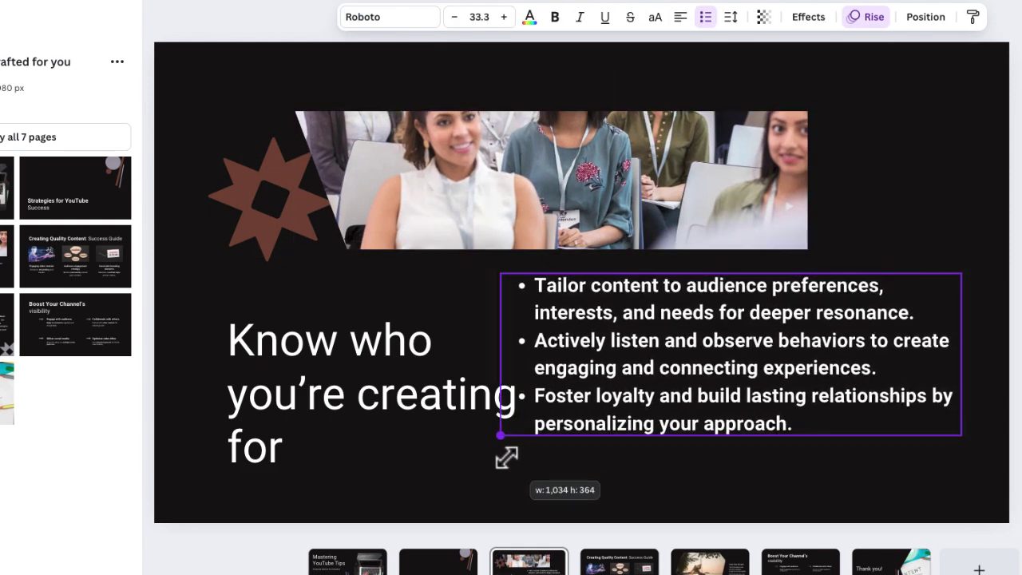
pyautogui.moveTo(608, 434); pyautogui.dragTo(635, 457)
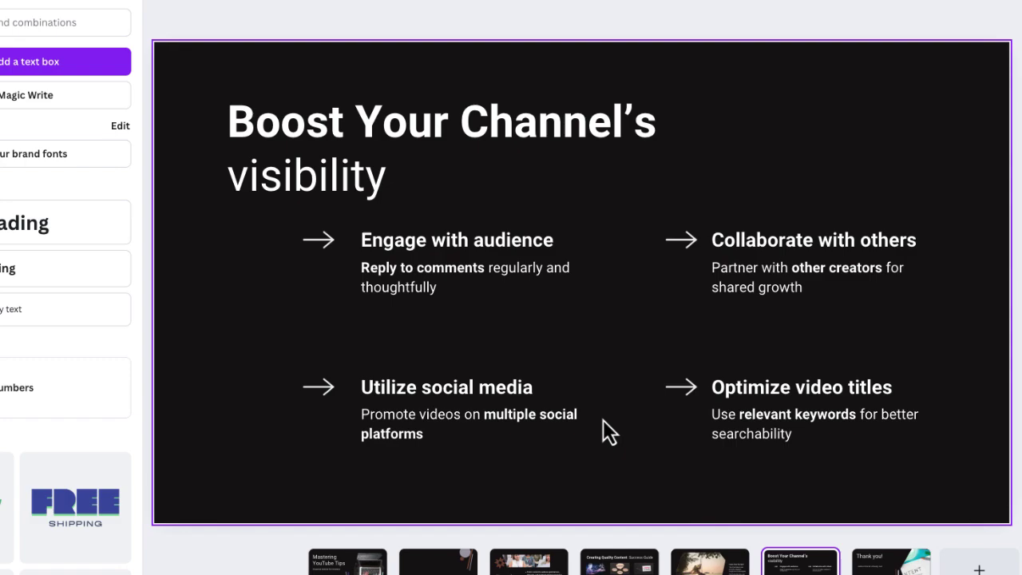
# Step: Ungroup the Engage with audience tip and replace its text with Magic Write's 'More fun' rewrite
pyautogui.click(440, 289)
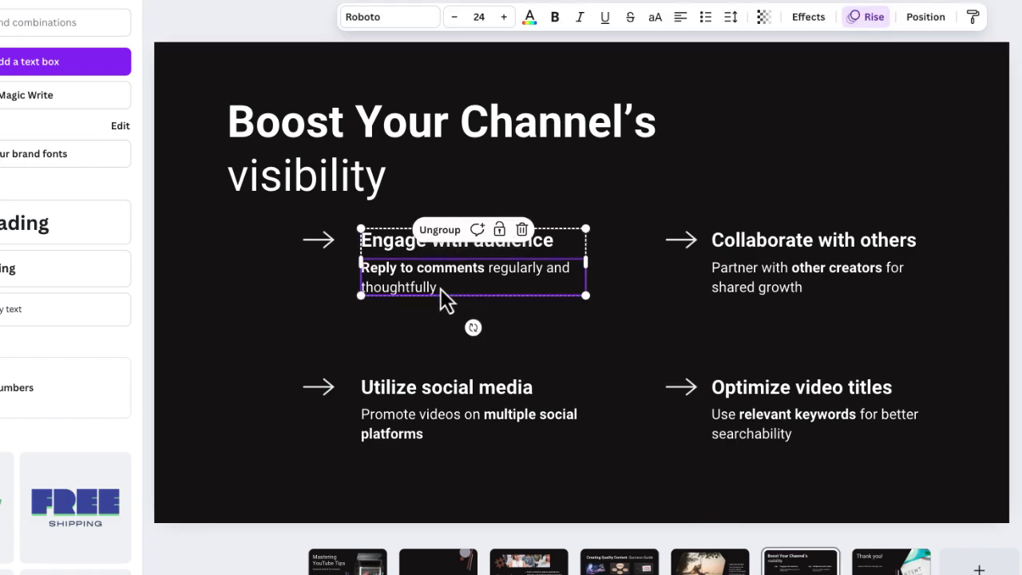
pyautogui.click(442, 229)
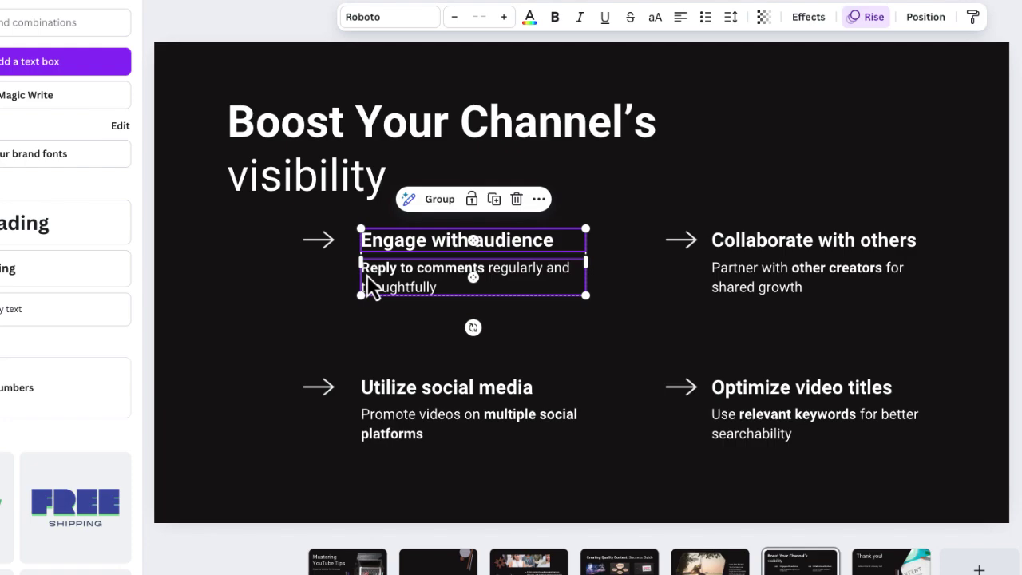
pyautogui.press('Escape')
pyautogui.click(399, 277)
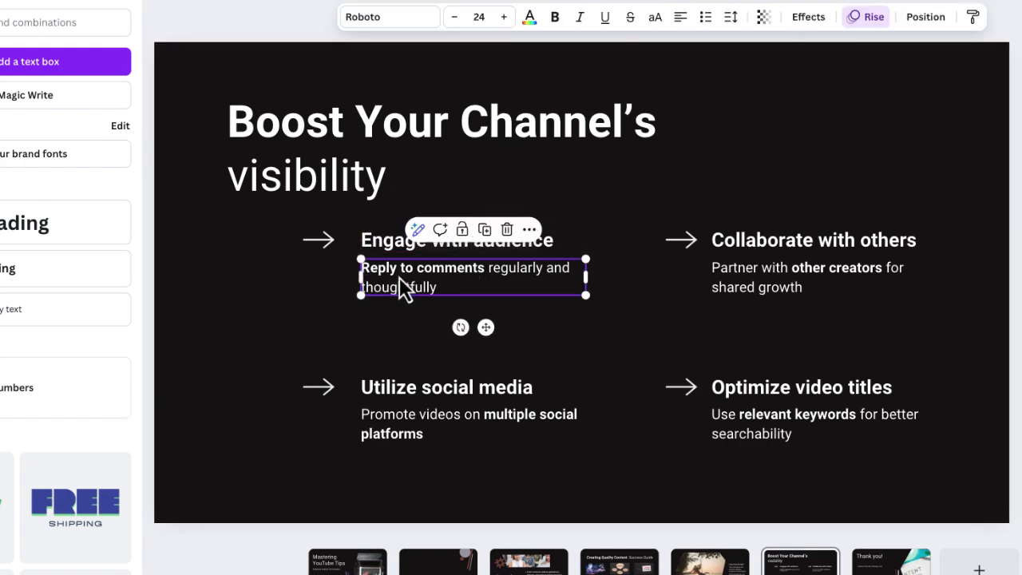
pyautogui.click(417, 231)
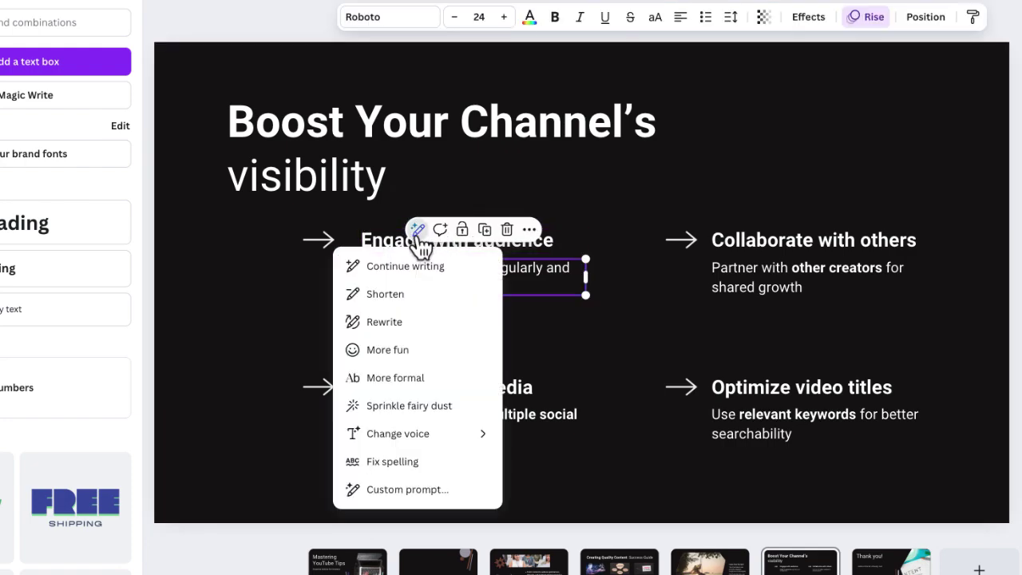
pyautogui.click(398, 358)
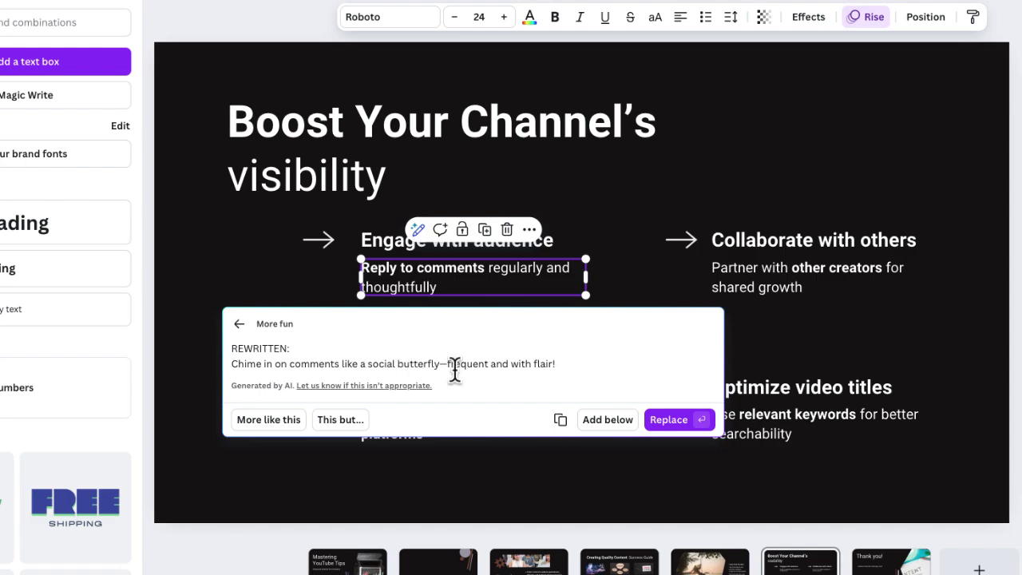
pyautogui.click(669, 420)
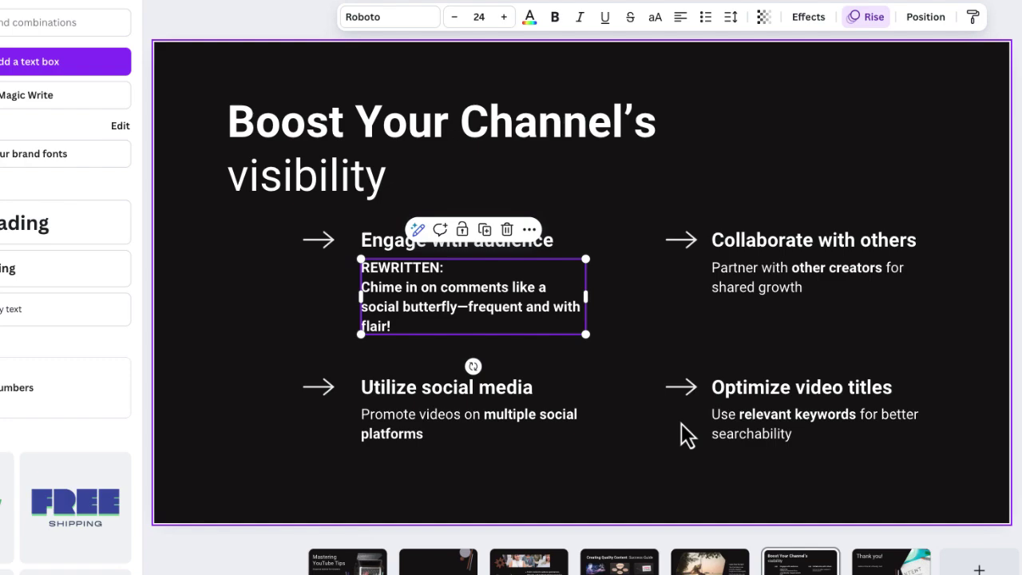
# Step: Replace the Engage tip text with Magic Write's 'More formal' rewrite and go to slide 7
pyautogui.click(417, 231)
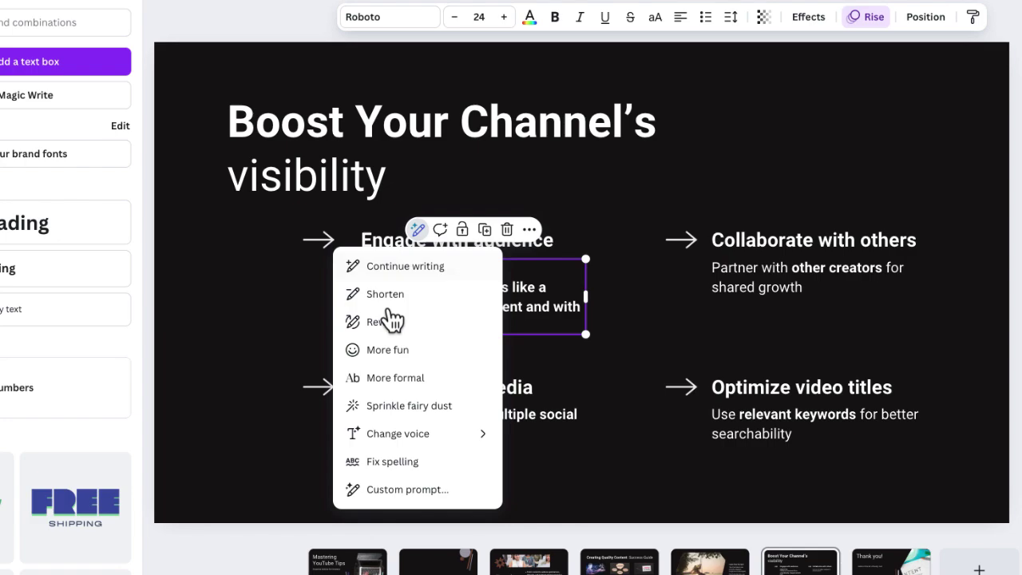
pyautogui.click(413, 378)
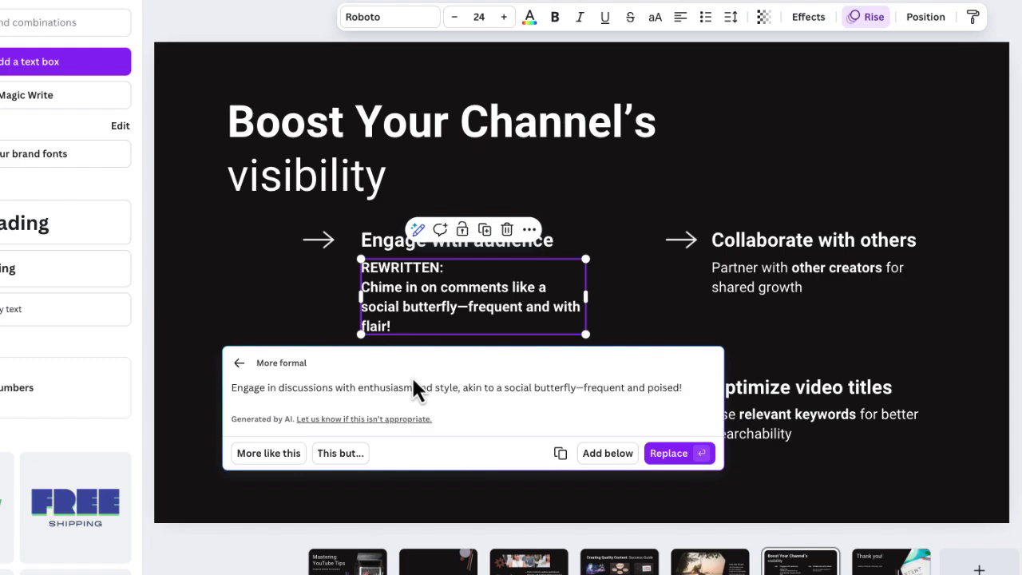
pyautogui.click(671, 453)
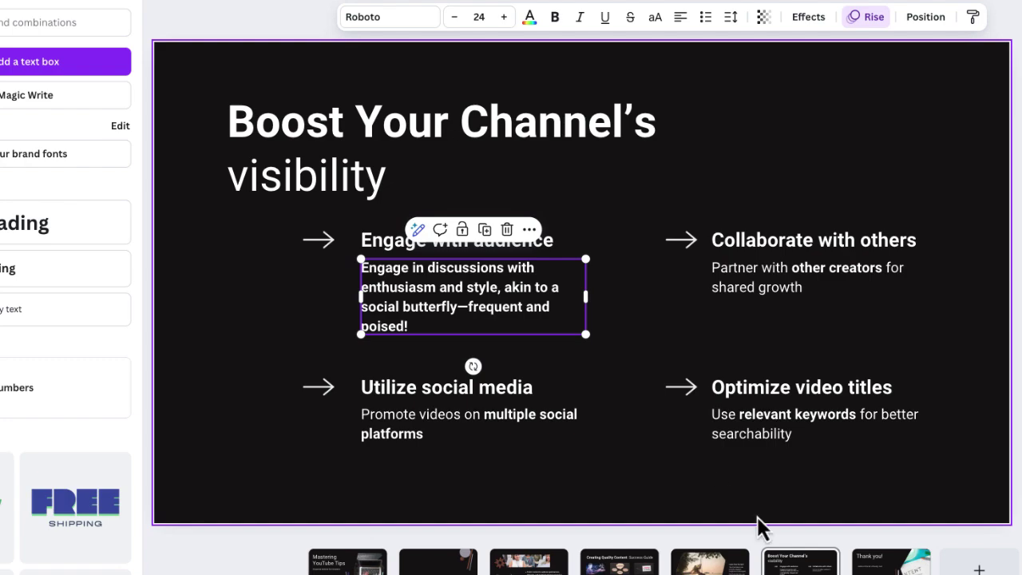
pyautogui.click(887, 562)
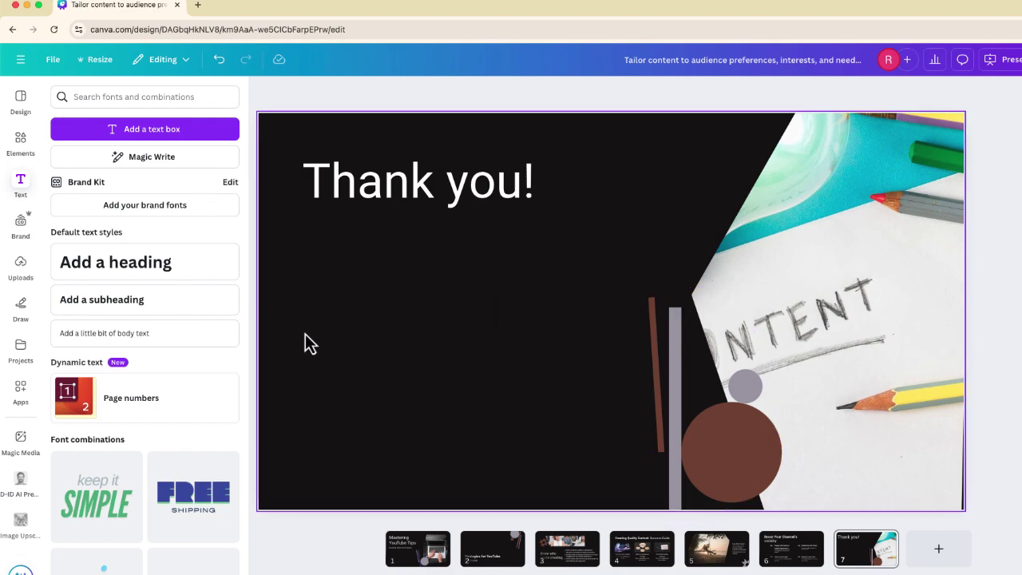
# Step: Add a body text box under 'Thank you!', move it up-left, and paste a 5-YouTube-tips prompt
pyautogui.click(200, 342)
pyautogui.press('Escape')
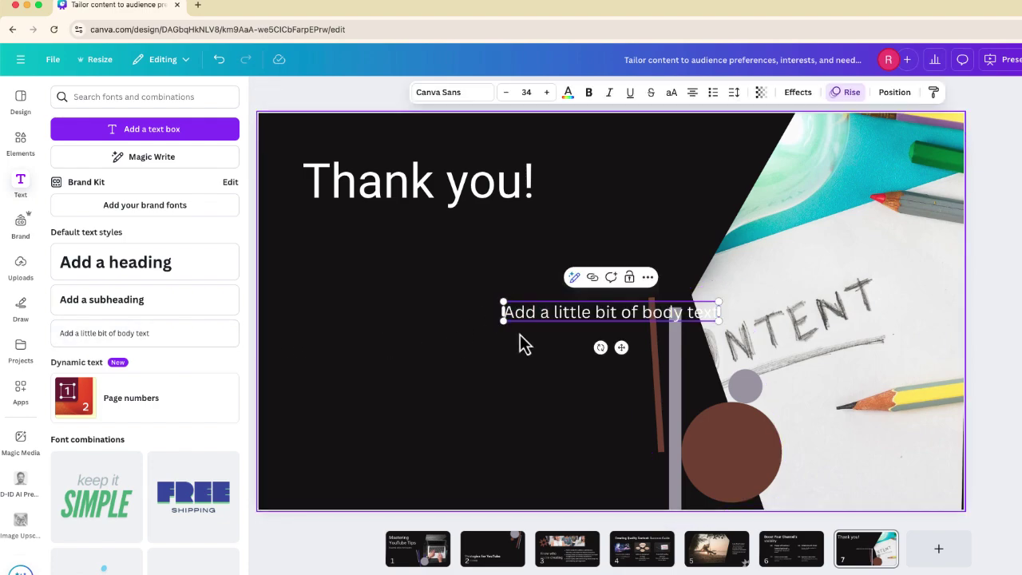
pyautogui.moveTo(523, 323); pyautogui.dragTo(417, 281)
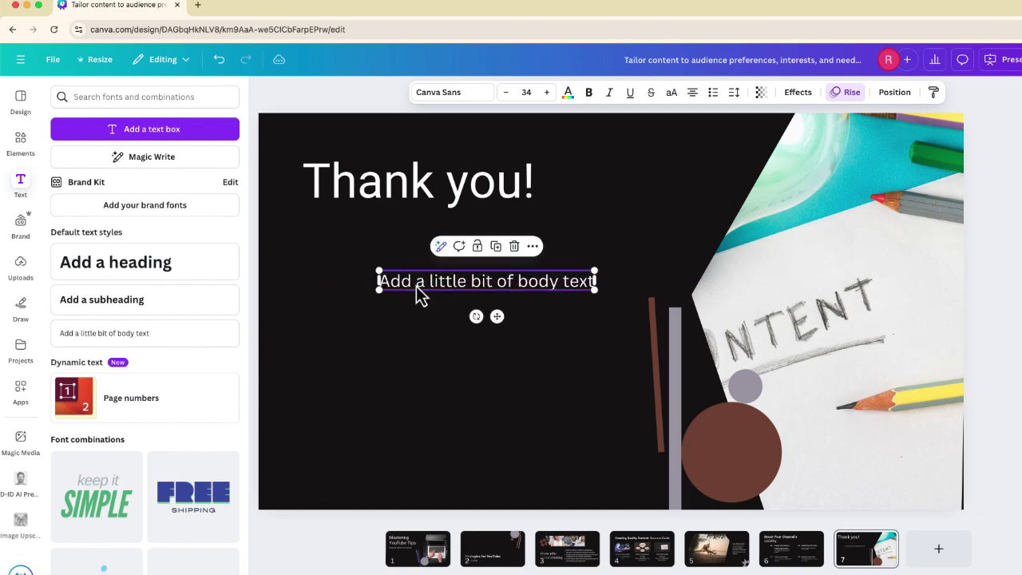
pyautogui.click(447, 248)
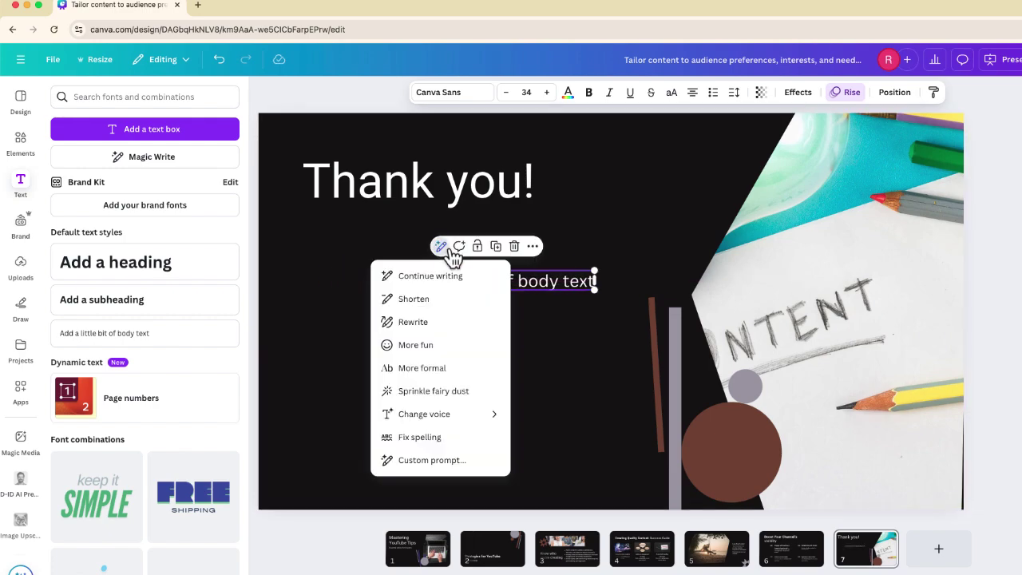
pyautogui.click(442, 462)
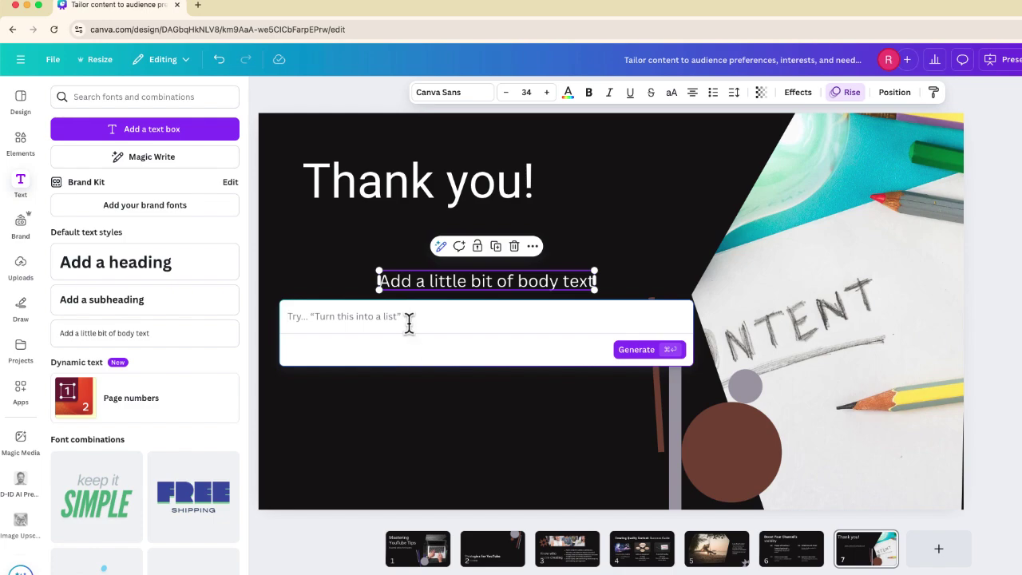
pyautogui.write('Write 5 helpful tips for any content creator new to YouTube')
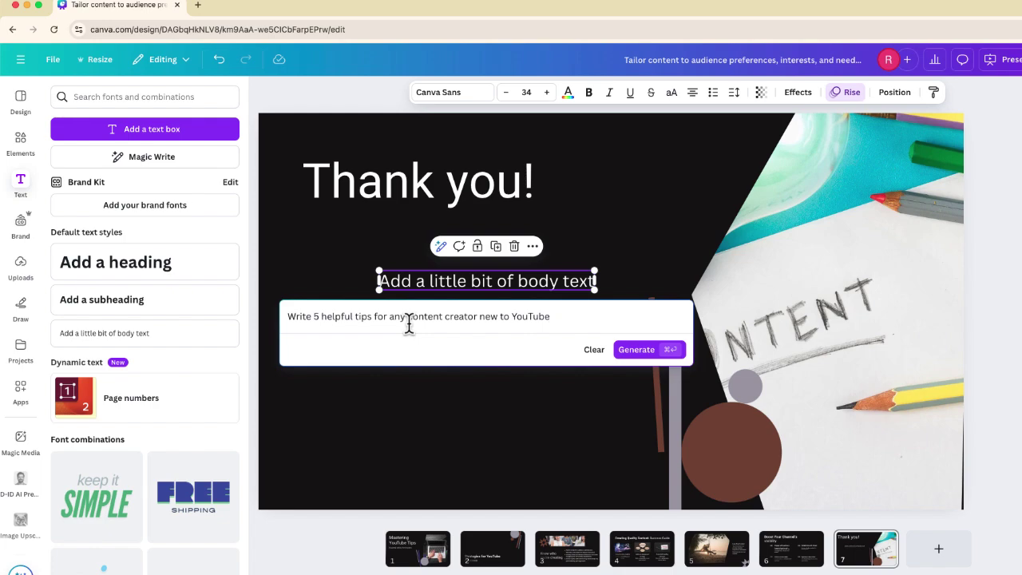
# Step: Generate five YouTube tips, then a concise few-words-per-bullet version, leaving the concise one showing
pyautogui.click(631, 353)
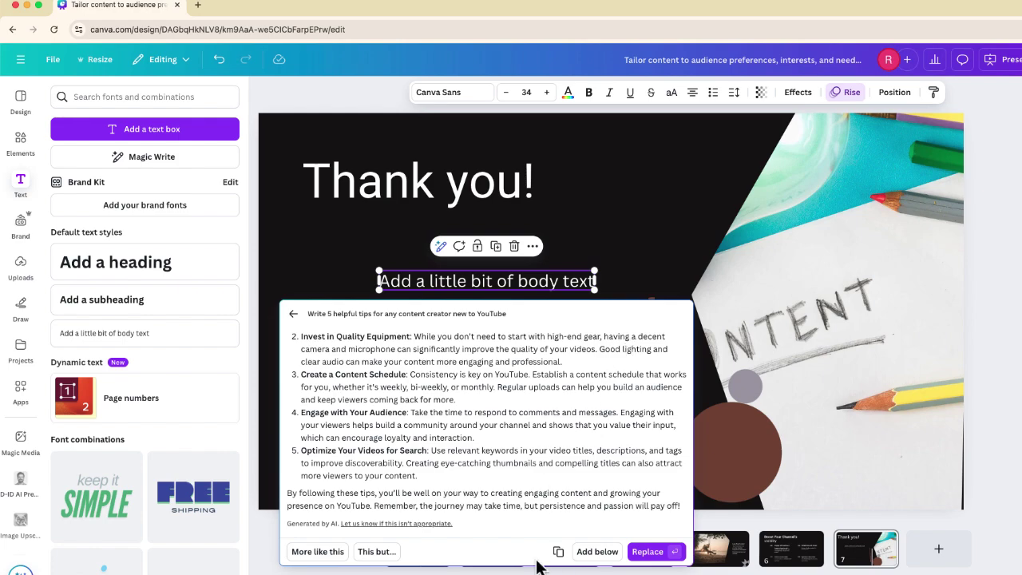
pyautogui.click(375, 552)
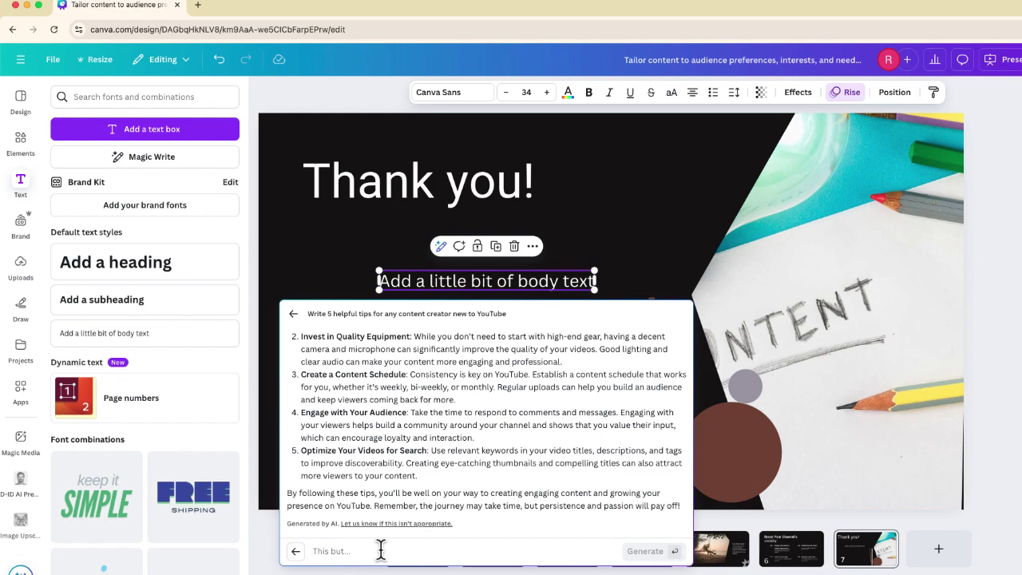
pyautogui.write('Please make th')
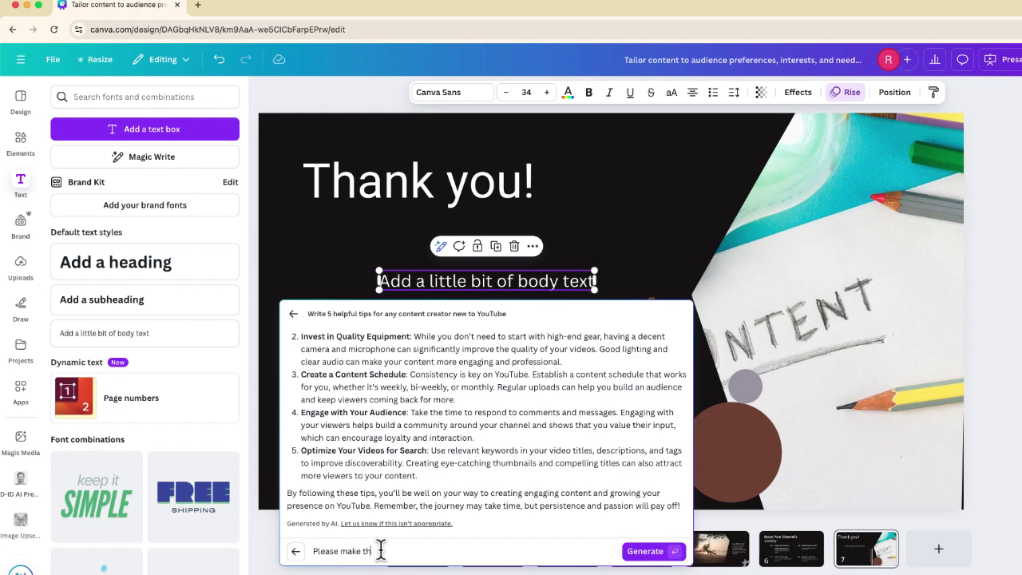
pyautogui.write('ese sentences f')
pyautogui.write('or')
pyautogui.press('BackSpace')
pyautogui.press('BackSpace')
pyautogui.write('more consise. Only a few')
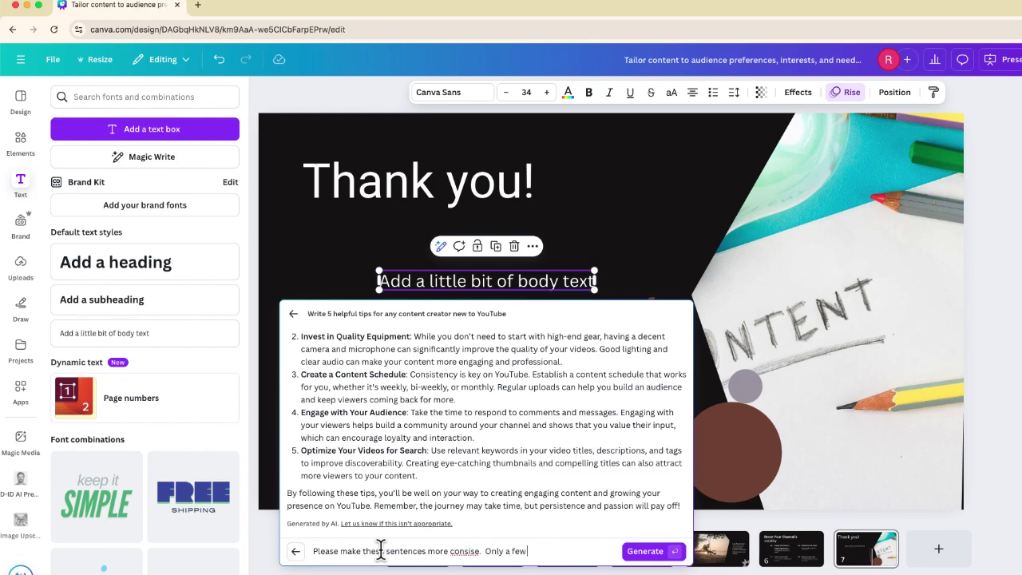
pyautogui.write(' words on the')
pyautogui.press('BackSpace')
pyautogui.press('BackSpace')
pyautogui.write('each bullet point')
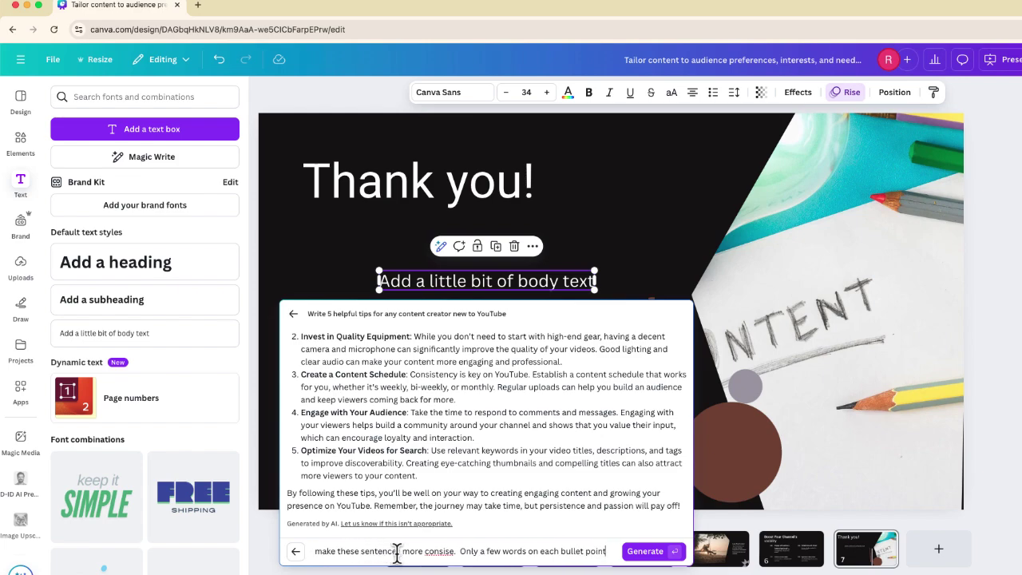
pyautogui.click(647, 551)
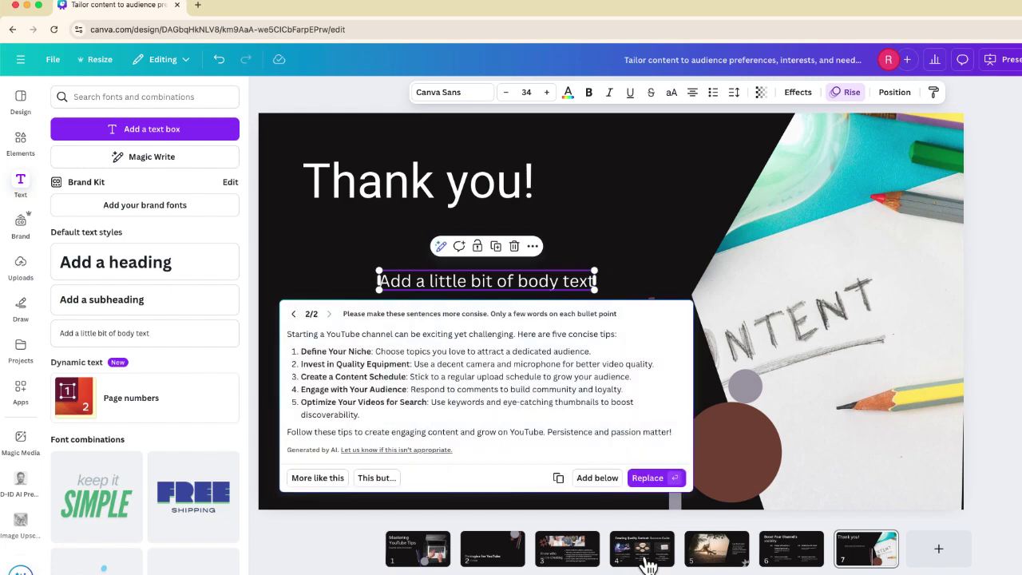
pyautogui.click(294, 315)
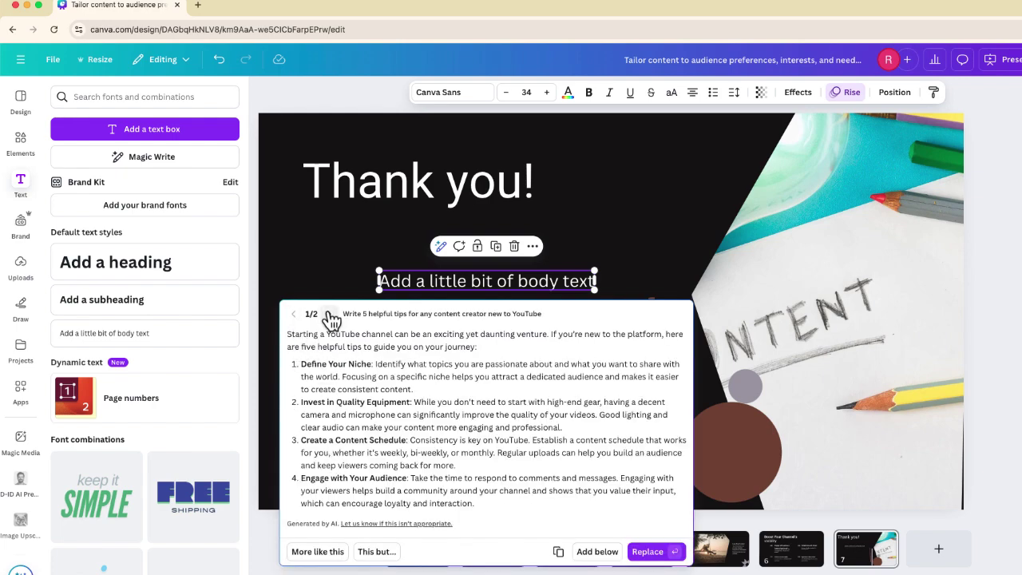
pyautogui.click(329, 314)
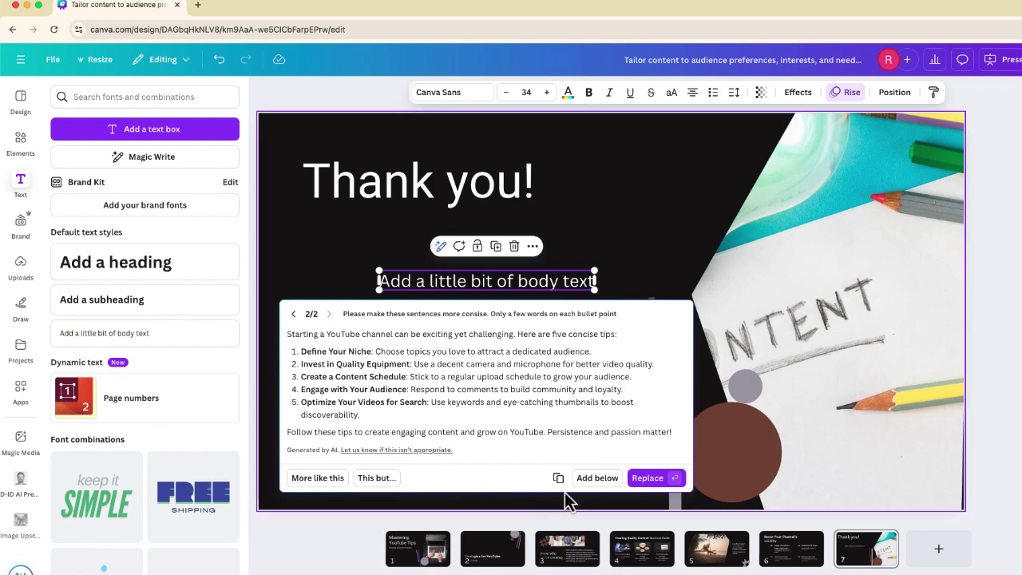
# Step: Replace the Thank you slide text with the concise five-tip list and delete its intro paragraph
pyautogui.click(655, 479)
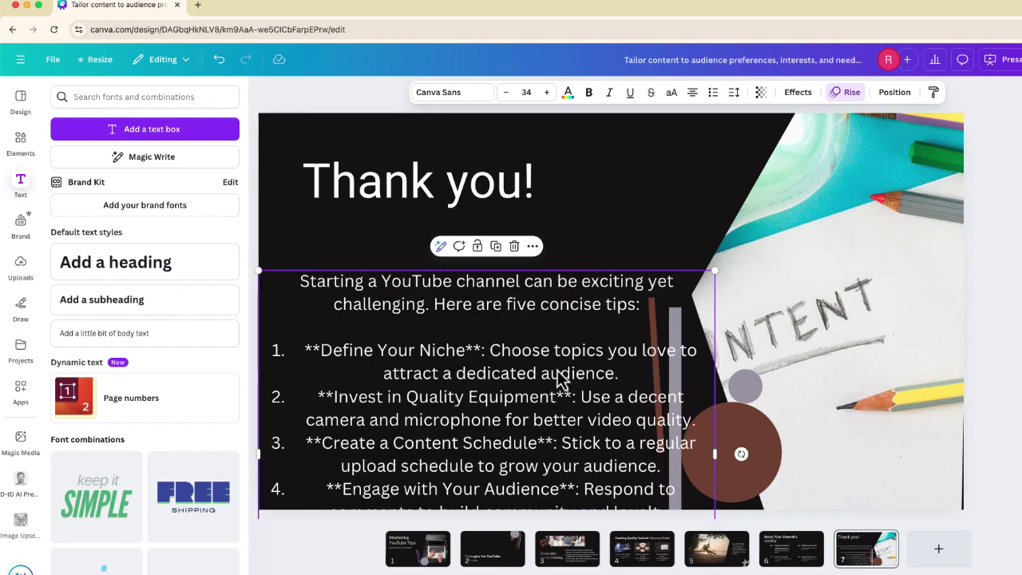
pyautogui.moveTo(537, 398); pyautogui.dragTo(533, 299)
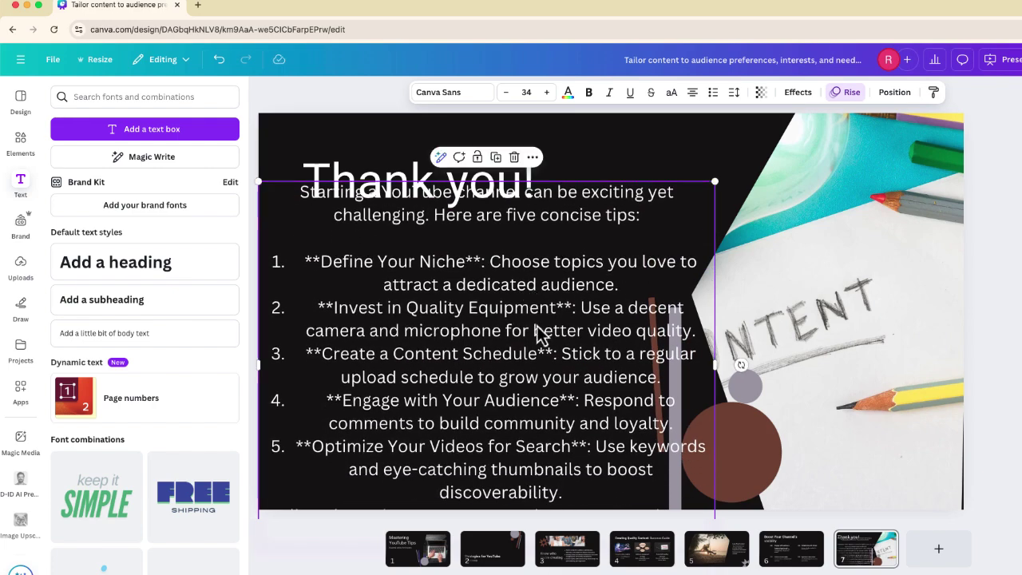
pyautogui.click(325, 353)
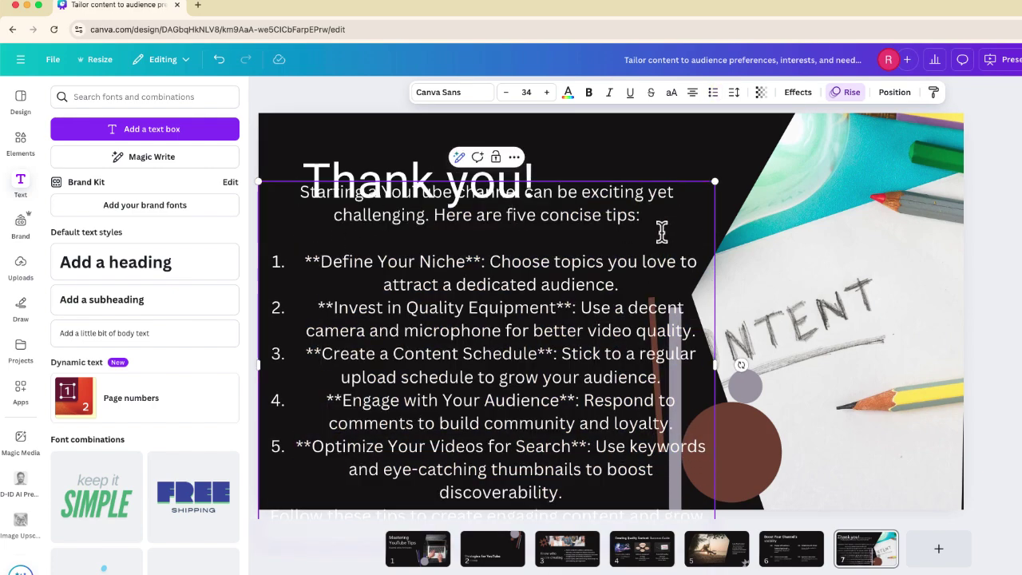
pyautogui.moveTo(645, 216); pyautogui.dragTo(275, 186)
pyautogui.press('BackSpace')
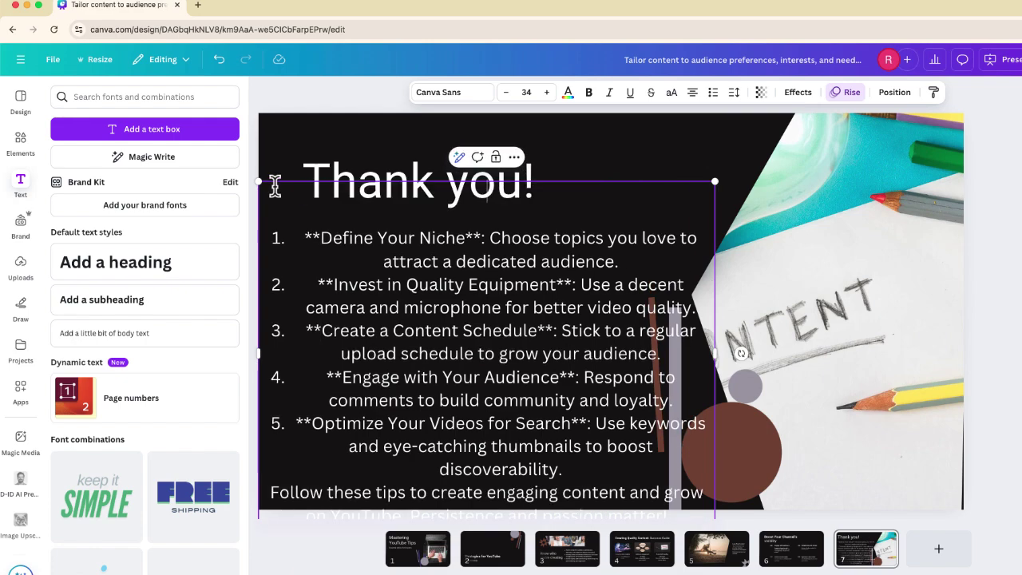
# Step: Shrink the tips text to 19.8 and place the list just under 'Thank you!'
pyautogui.click(507, 93)
pyautogui.click(506, 93)
pyautogui.click(505, 93)
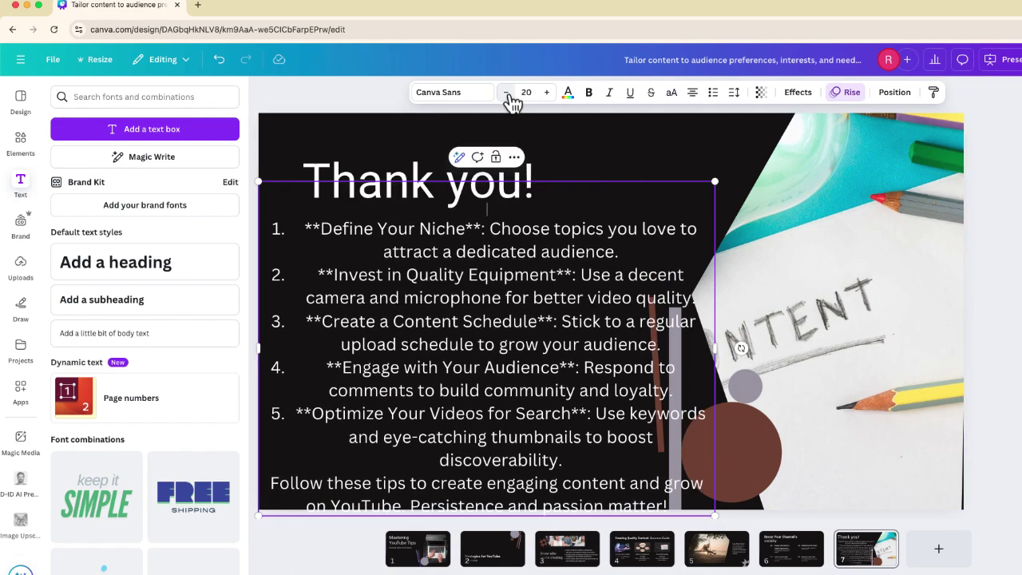
pyautogui.click(506, 93)
pyautogui.moveTo(714, 181); pyautogui.dragTo(523, 320)
pyautogui.press('Escape')
pyautogui.moveTo(466, 367); pyautogui.dragTo(502, 279)
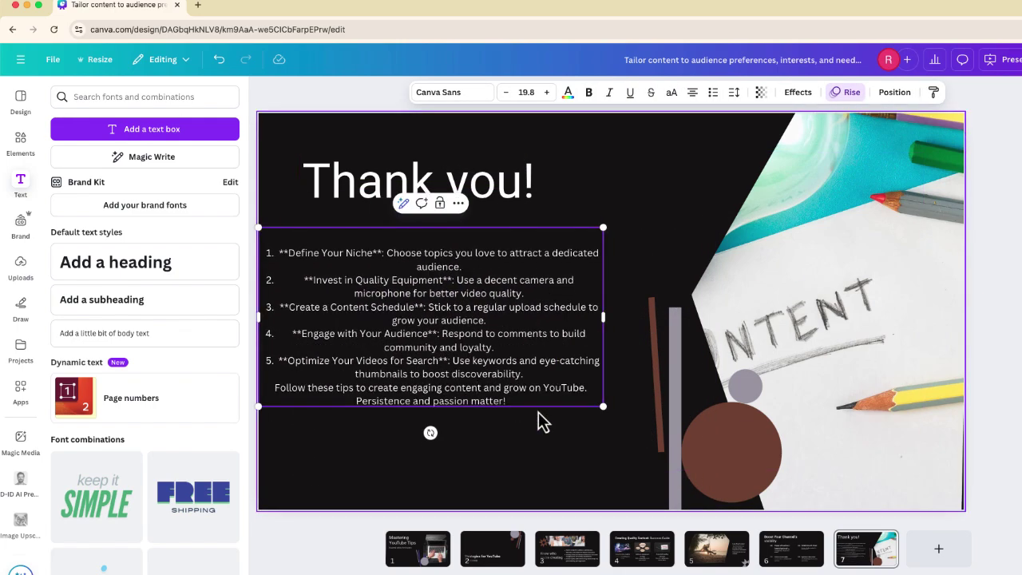